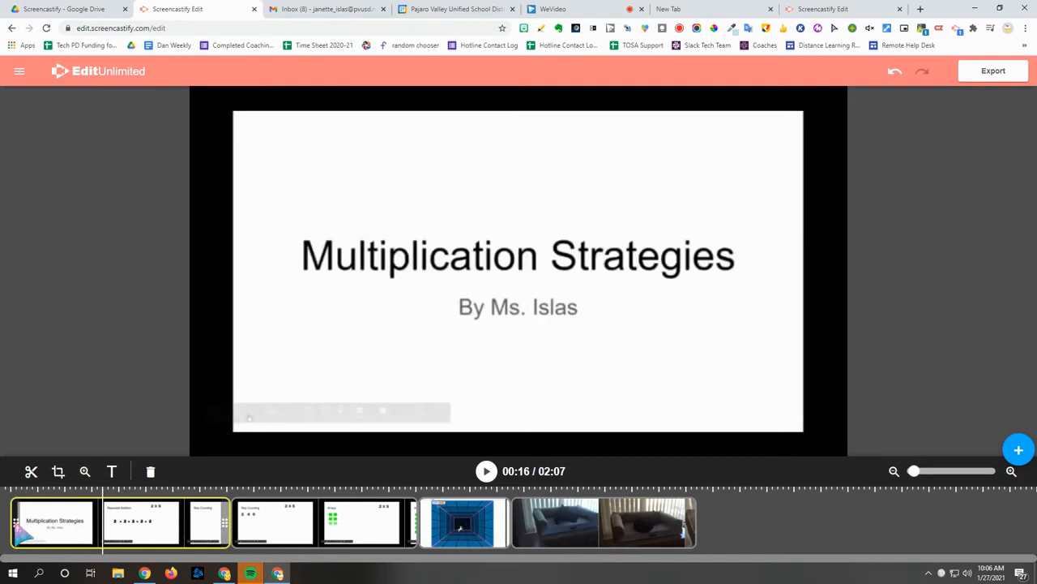
# Try trimming the first Multiplication Strategies clip at both its start and its end.
pyautogui.moveTo(16, 524); pyautogui.dragTo(30, 523)
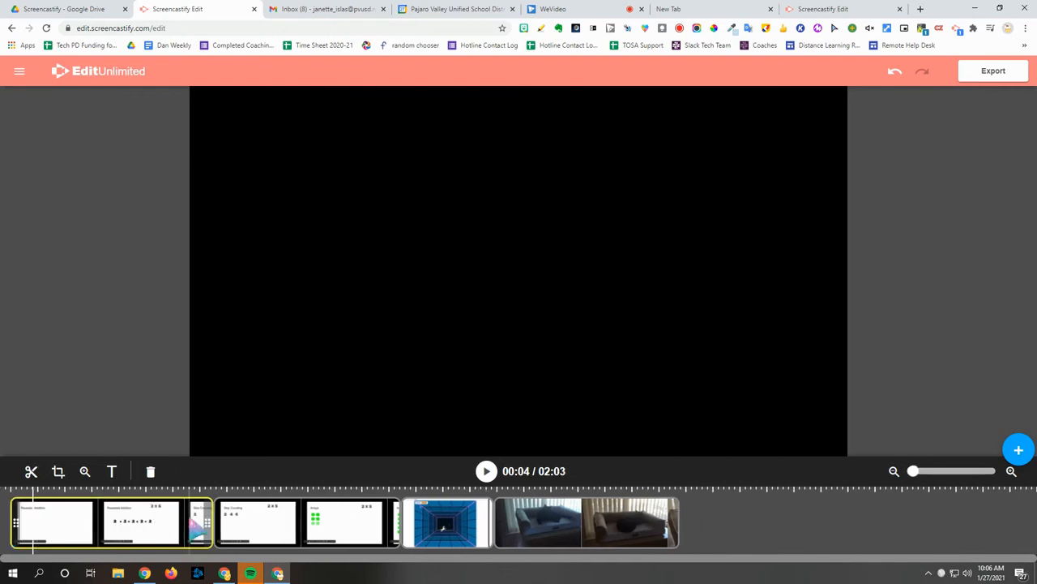
pyautogui.moveTo(214, 528); pyautogui.dragTo(176, 538)
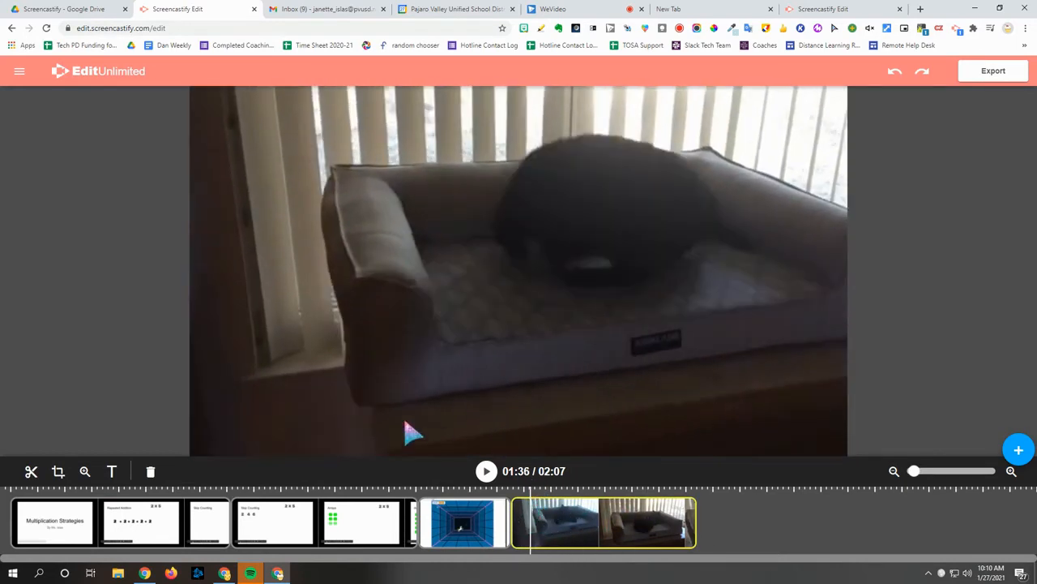
# Crop the cat clip to a rectangle around the pet bed, cutting away the dark outer edges, and apply the crop.
pyautogui.click(58, 471)
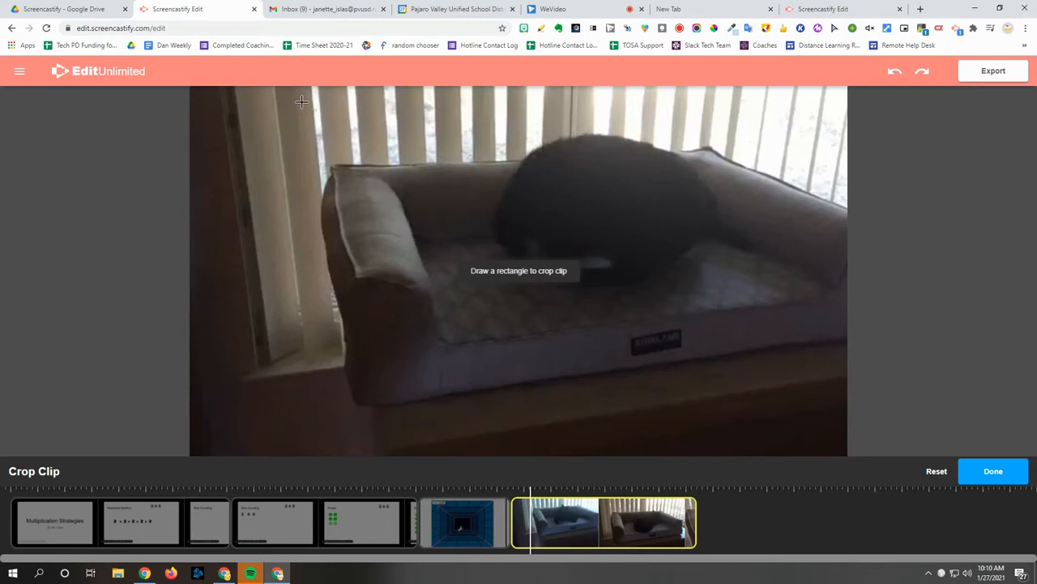
pyautogui.moveTo(276, 97); pyautogui.dragTo(833, 384)
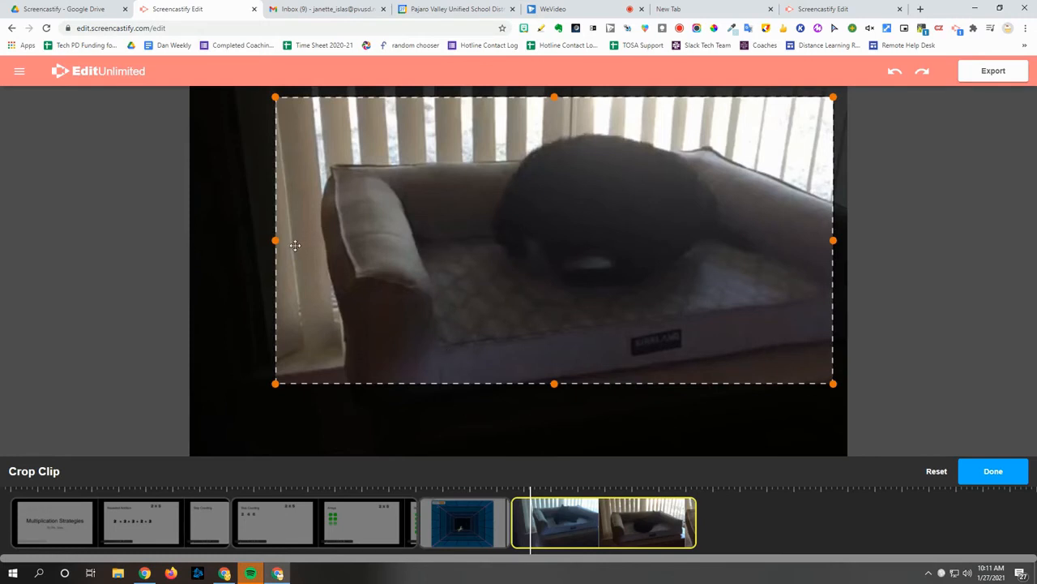
pyautogui.moveTo(274, 240); pyautogui.dragTo(332, 243)
pyautogui.moveTo(331, 389); pyautogui.dragTo(336, 397)
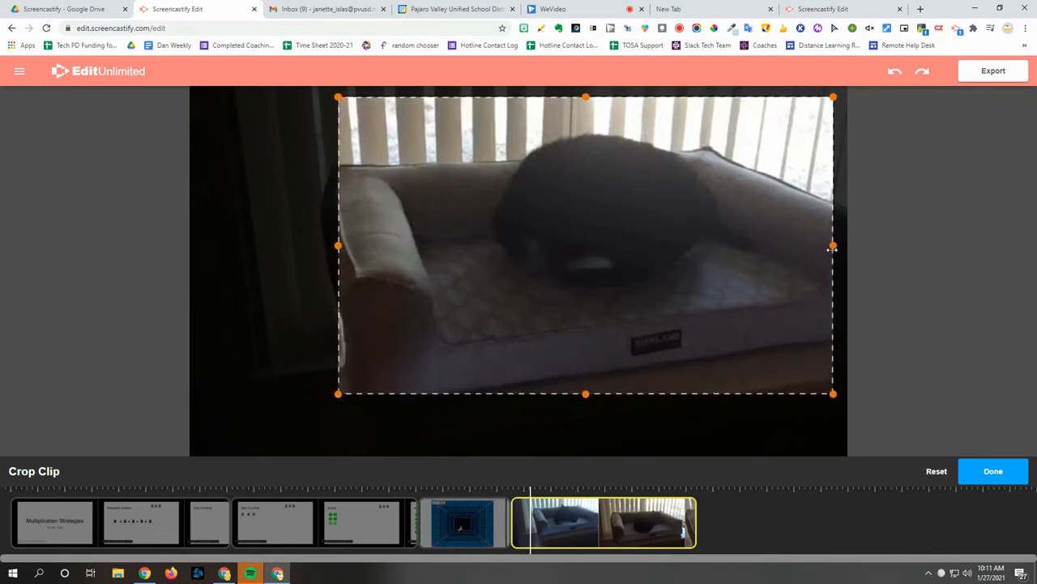
pyautogui.moveTo(832, 247); pyautogui.dragTo(799, 246)
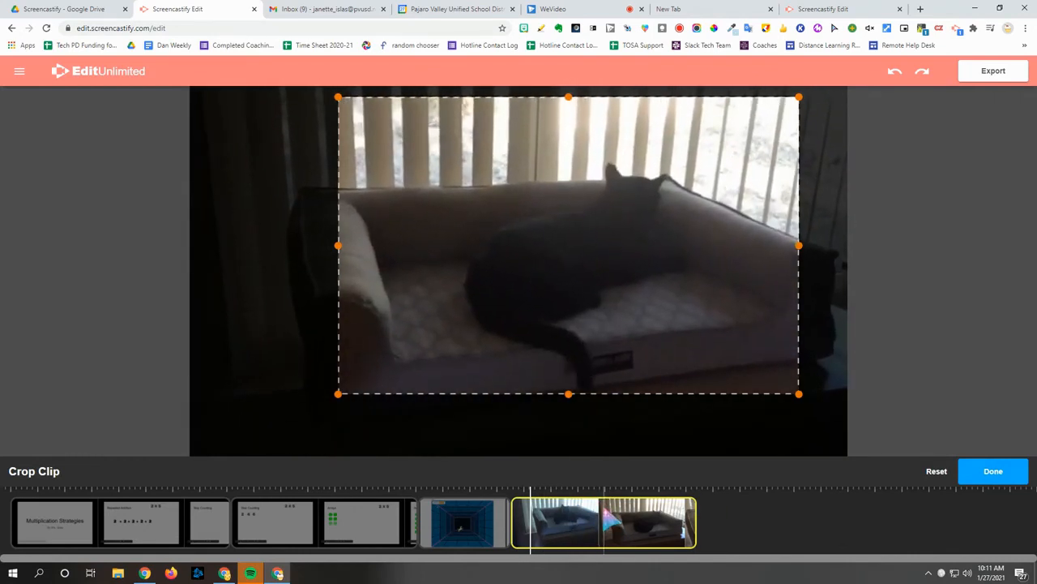
pyautogui.click(987, 477)
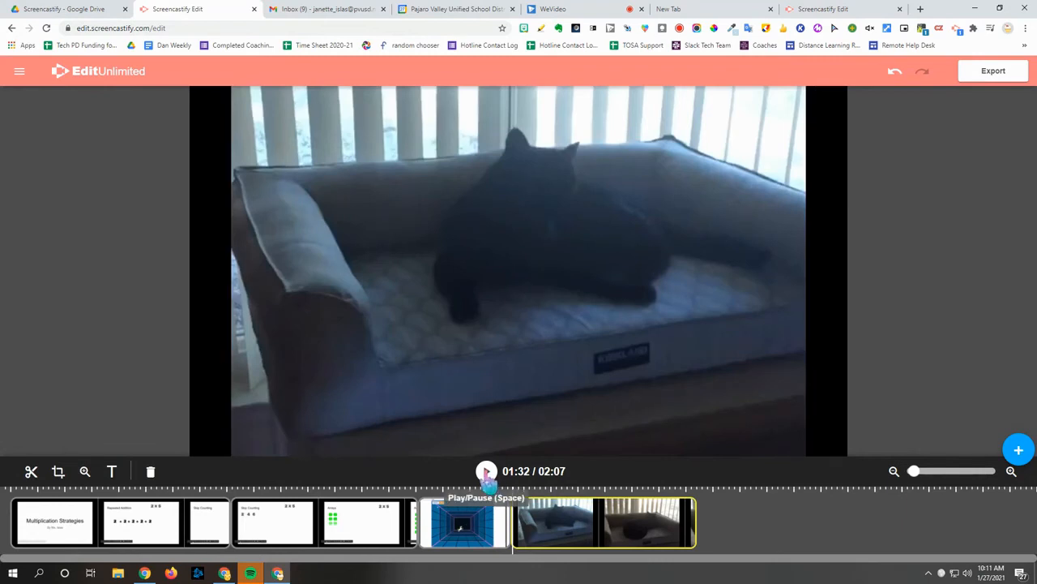
# Play and pause the opening seconds of the cropped cat clip to check its framing.
pyautogui.click(486, 474)
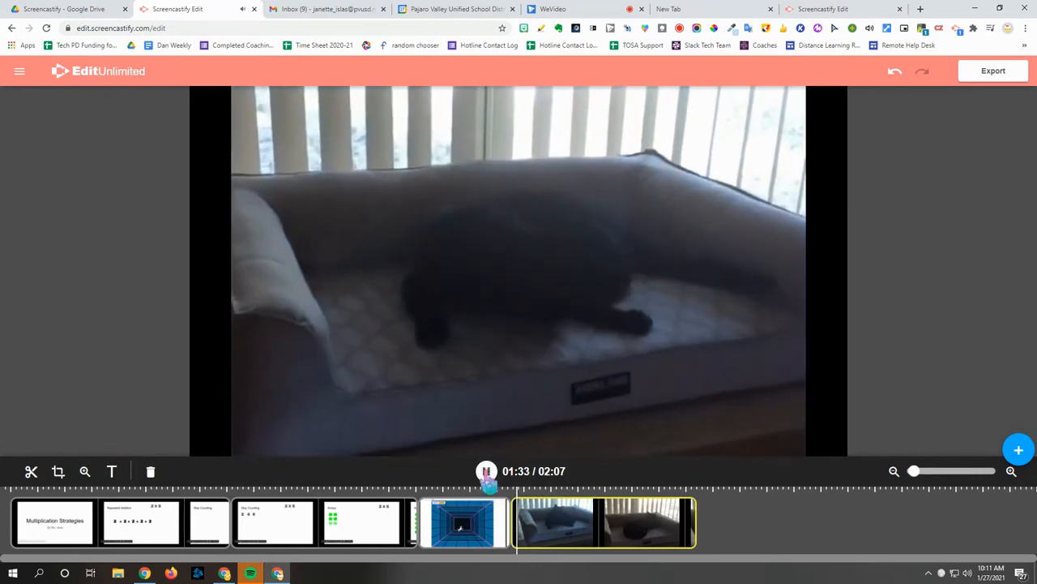
pyautogui.click(486, 472)
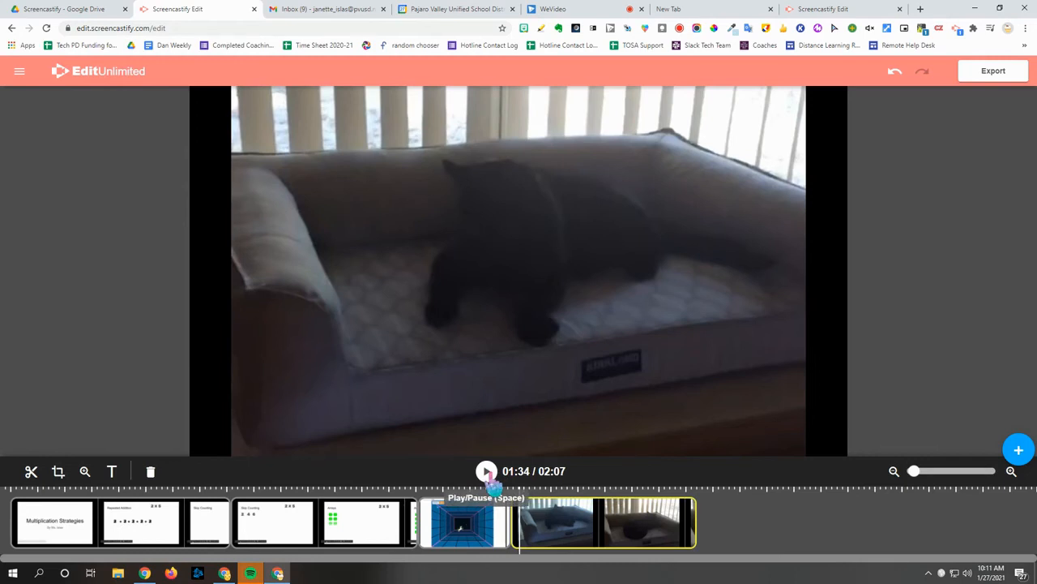
pyautogui.click(489, 474)
pyautogui.click(489, 474)
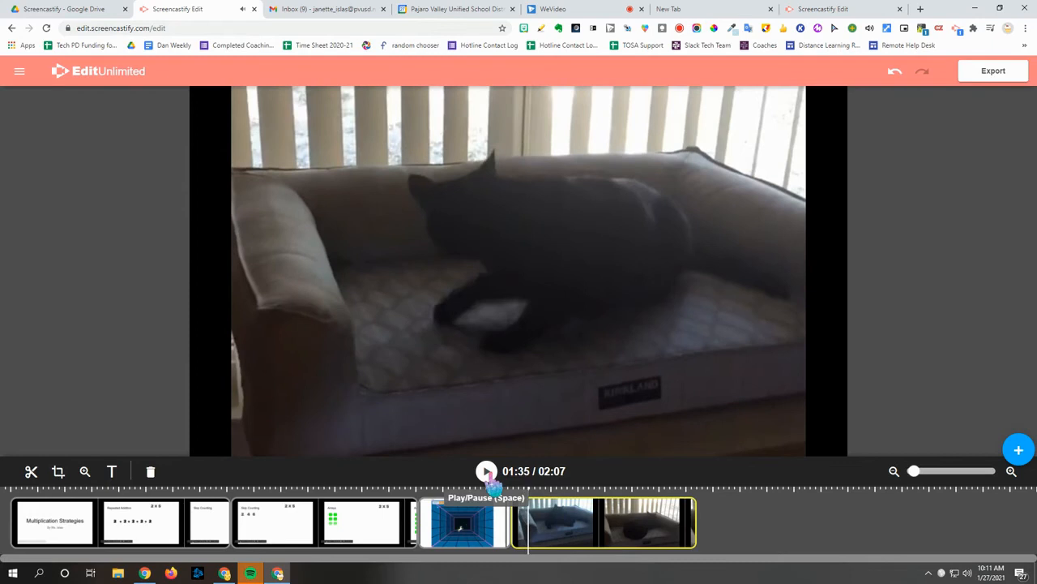
pyautogui.click(487, 472)
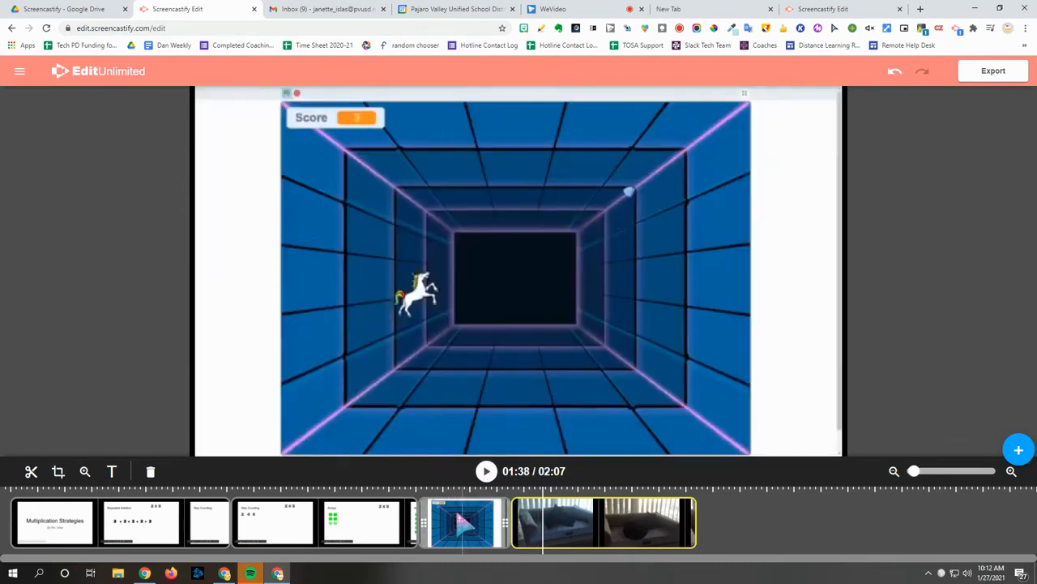
# Add a zoom effect to the game clip at 01:22, with a reduced zoom area framing the unicorn.
pyautogui.click(454, 520)
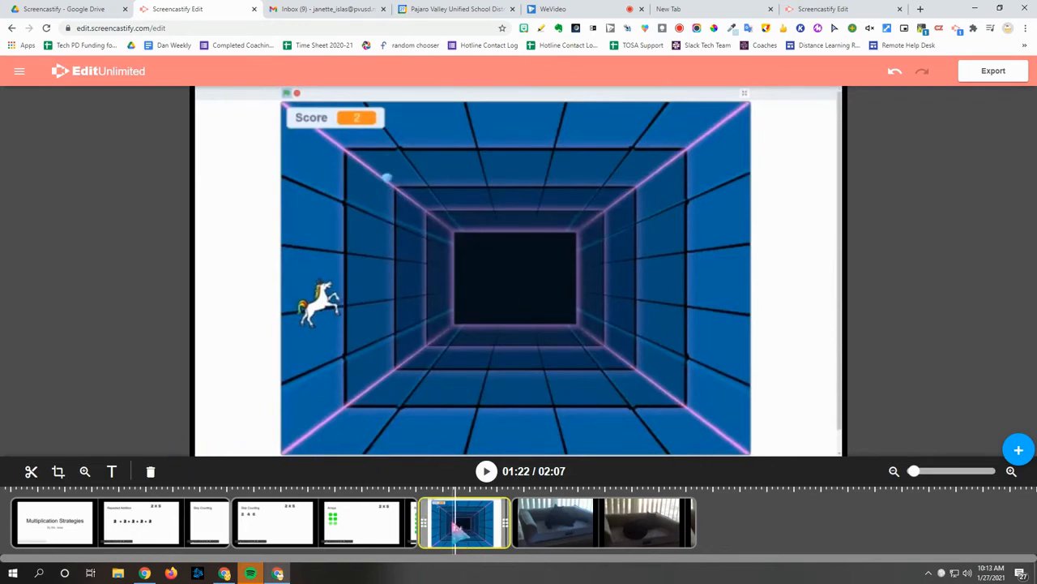
pyautogui.click(84, 471)
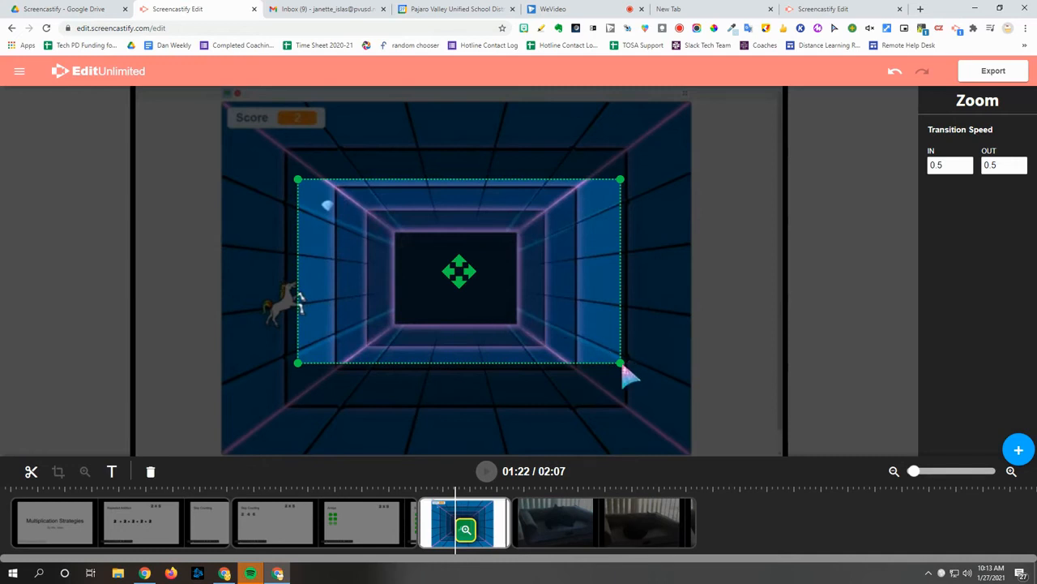
pyautogui.moveTo(623, 369); pyautogui.dragTo(539, 336)
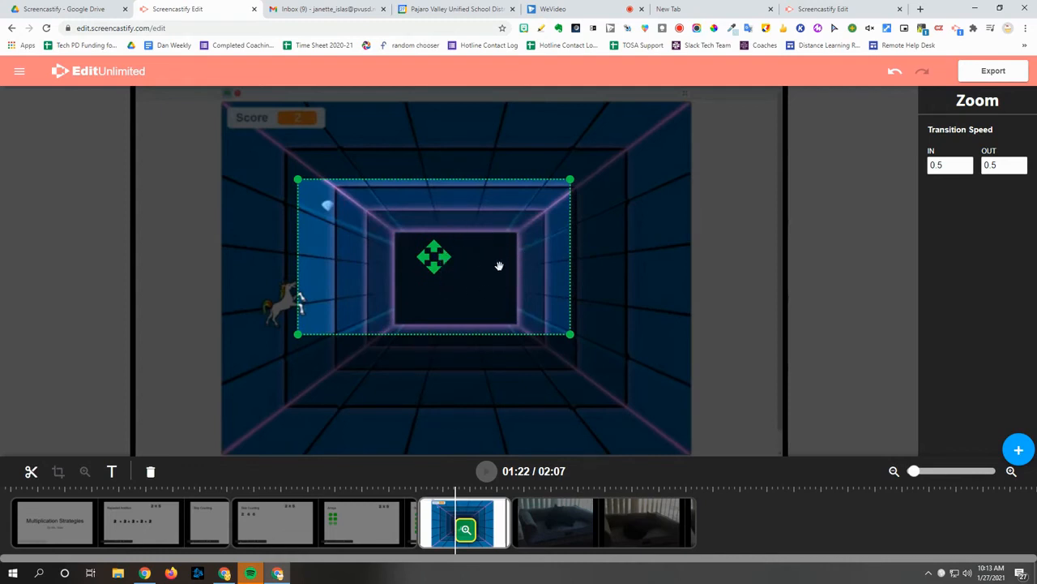
pyautogui.moveTo(501, 265); pyautogui.dragTo(440, 278)
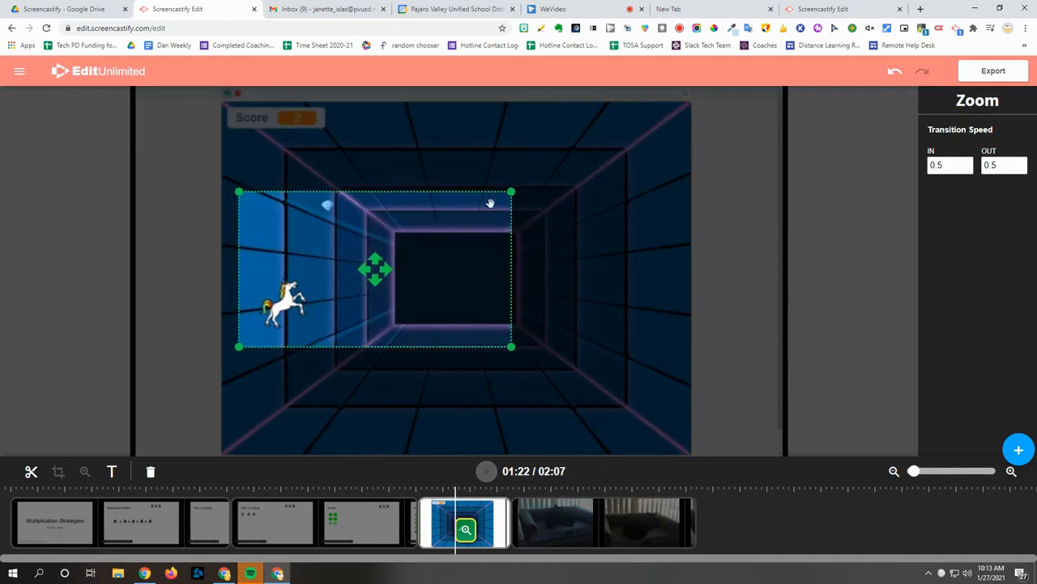
pyautogui.moveTo(511, 193); pyautogui.dragTo(454, 215)
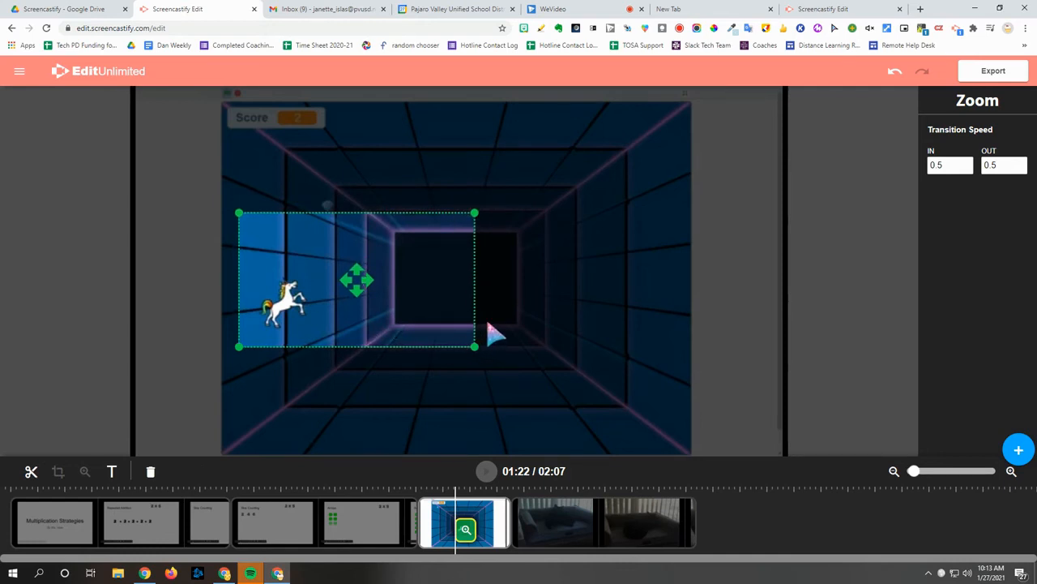
pyautogui.click(466, 533)
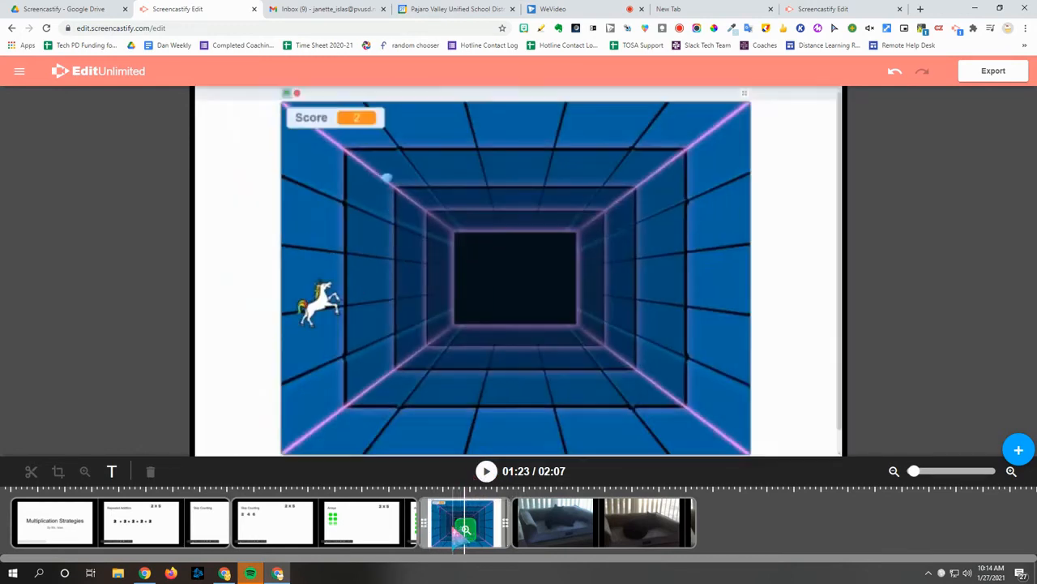
# Preview the zoom on the game clip and shift its zoom area slightly left around the unicorn.
pyautogui.click(452, 531)
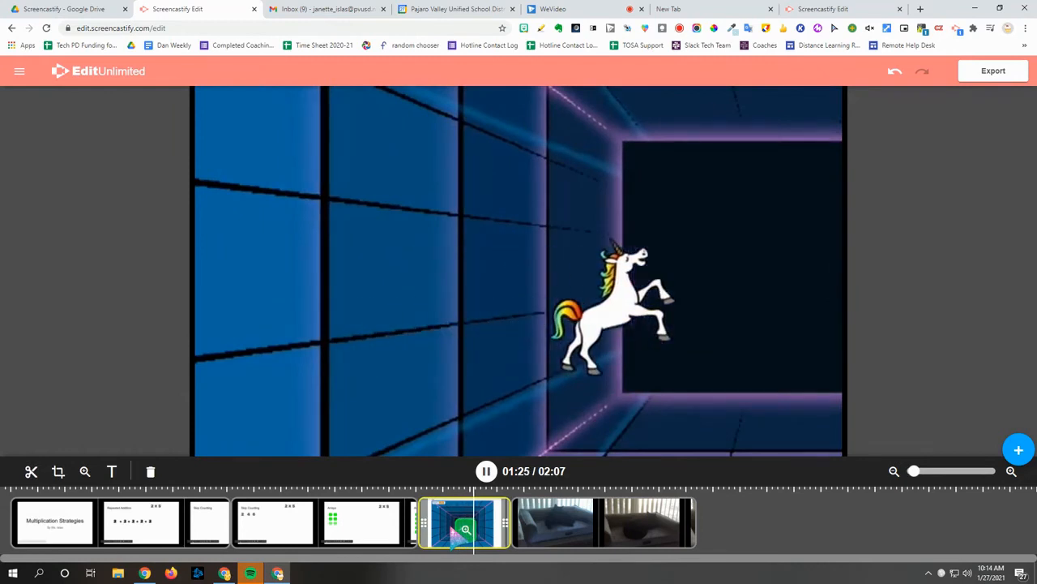
pyautogui.press('space')
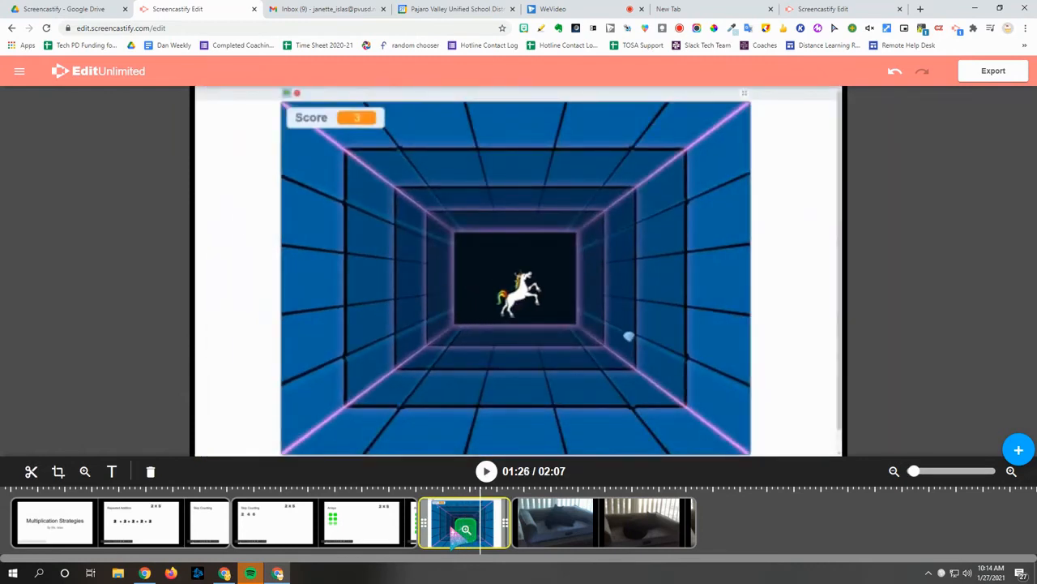
pyautogui.click(466, 530)
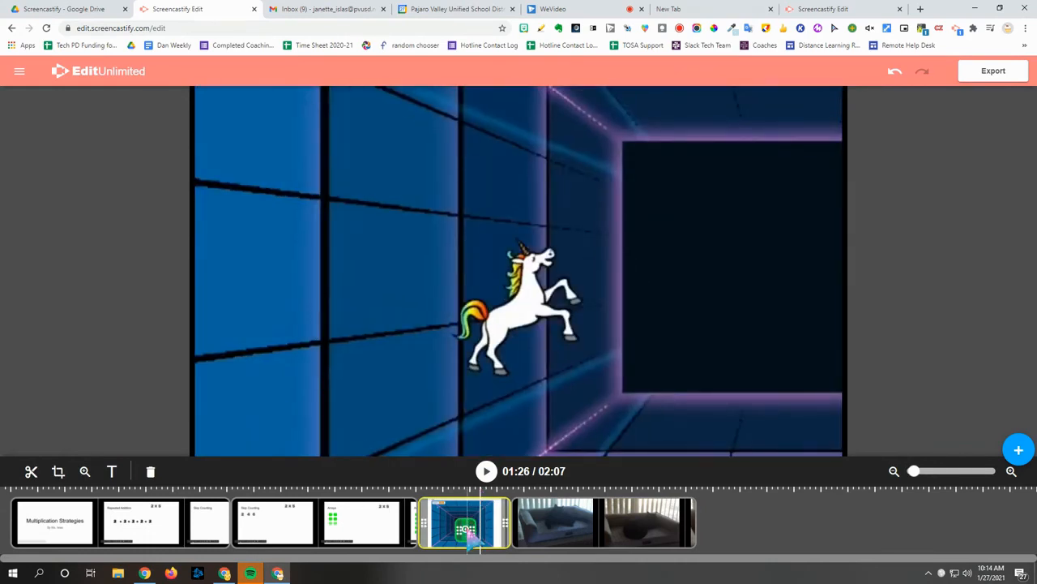
pyautogui.click(465, 531)
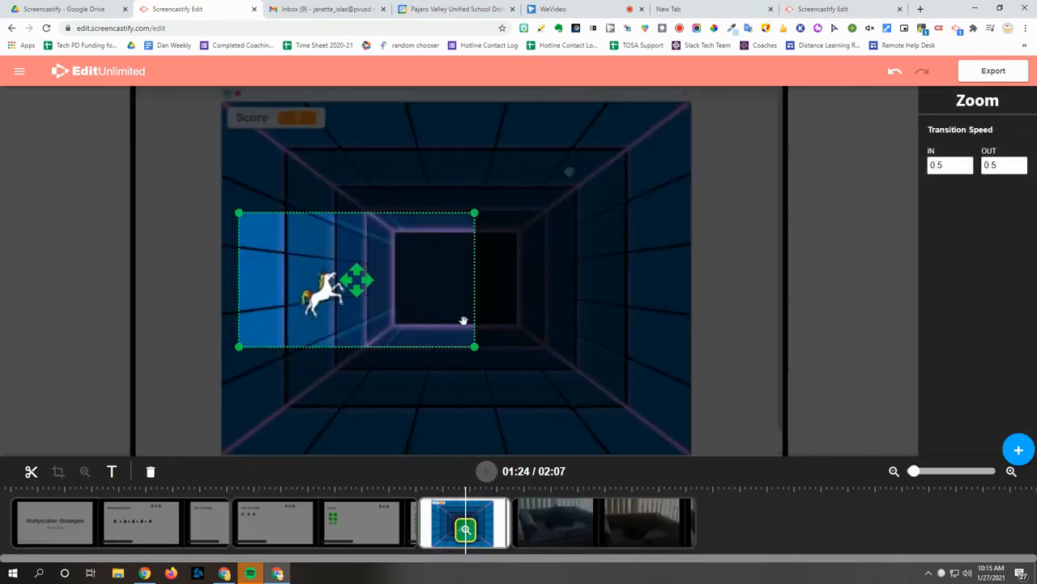
pyautogui.moveTo(421, 297); pyautogui.dragTo(402, 303)
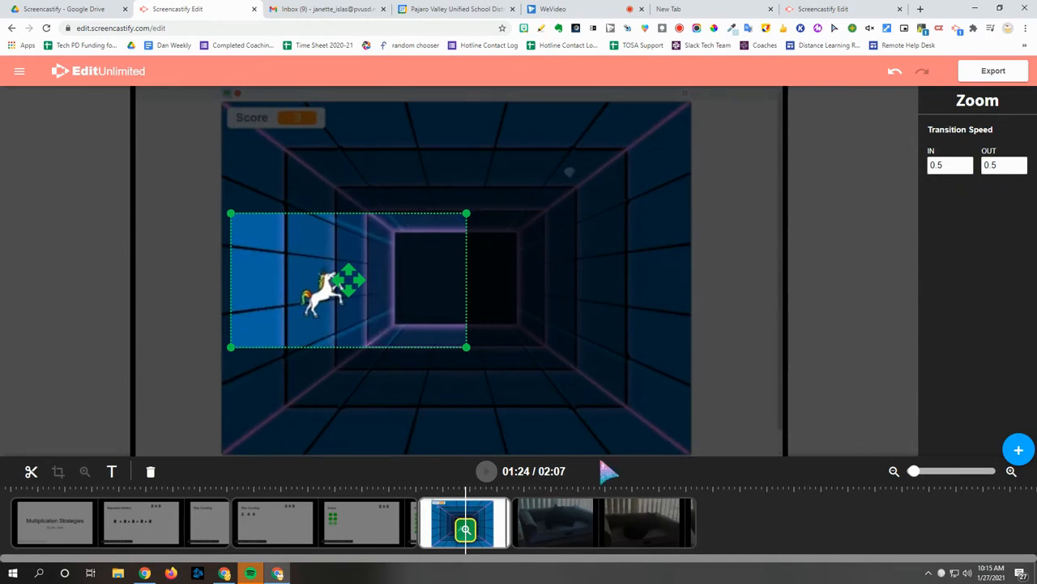
pyautogui.click(467, 531)
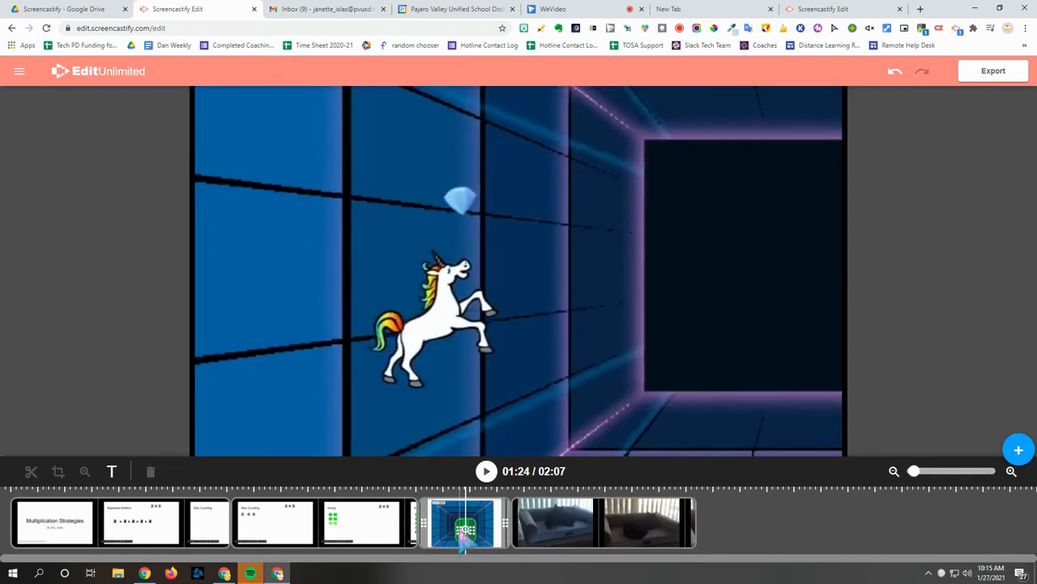
# Resize the zoom effect's duration on the game clip and move it earlier, to around 01:22.
pyautogui.click(476, 540)
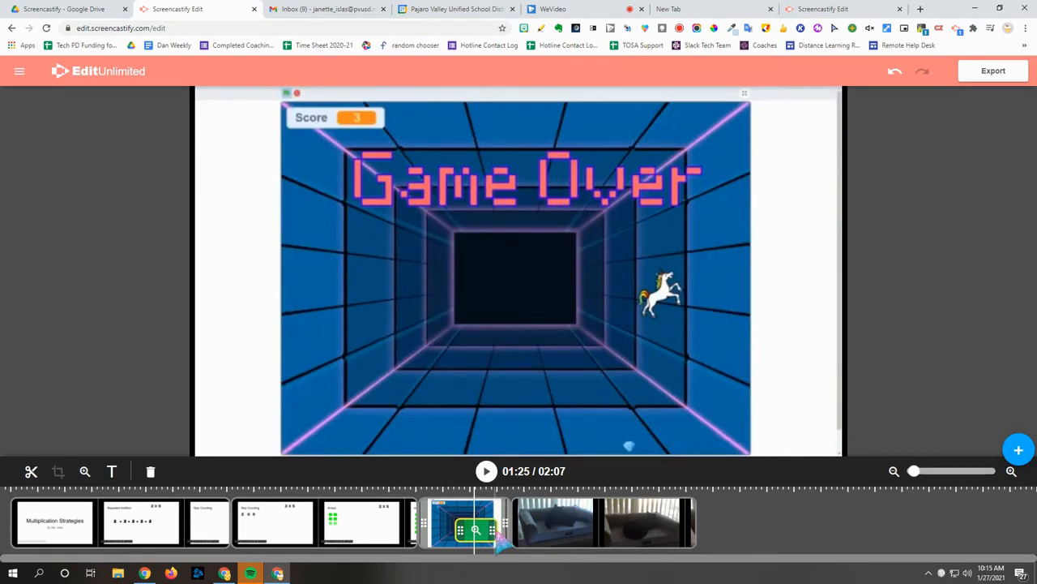
pyautogui.moveTo(496, 533)
pyautogui.mouseDown()
pyautogui.moveTo(516, 533)
pyautogui.moveTo(487, 533)
pyautogui.moveTo(511, 536)
pyautogui.mouseUp()
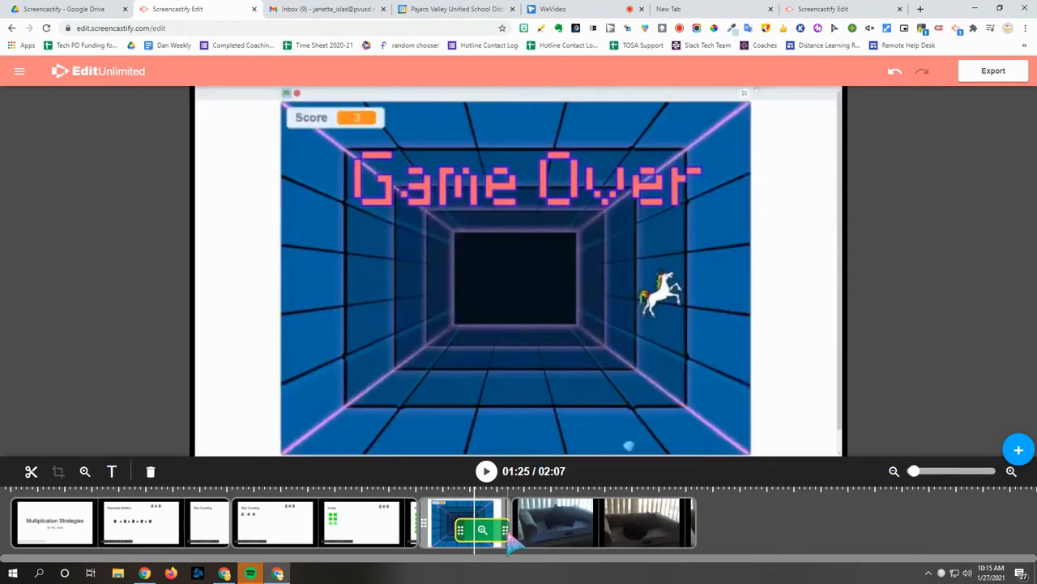
pyautogui.click(509, 534)
pyautogui.moveTo(508, 537); pyautogui.dragTo(492, 535)
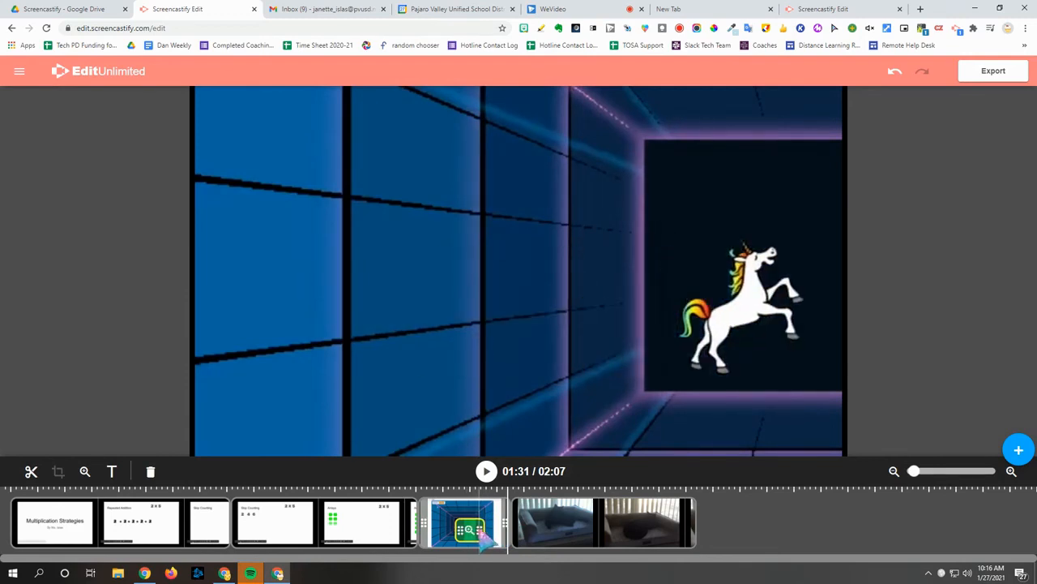
pyautogui.click(474, 539)
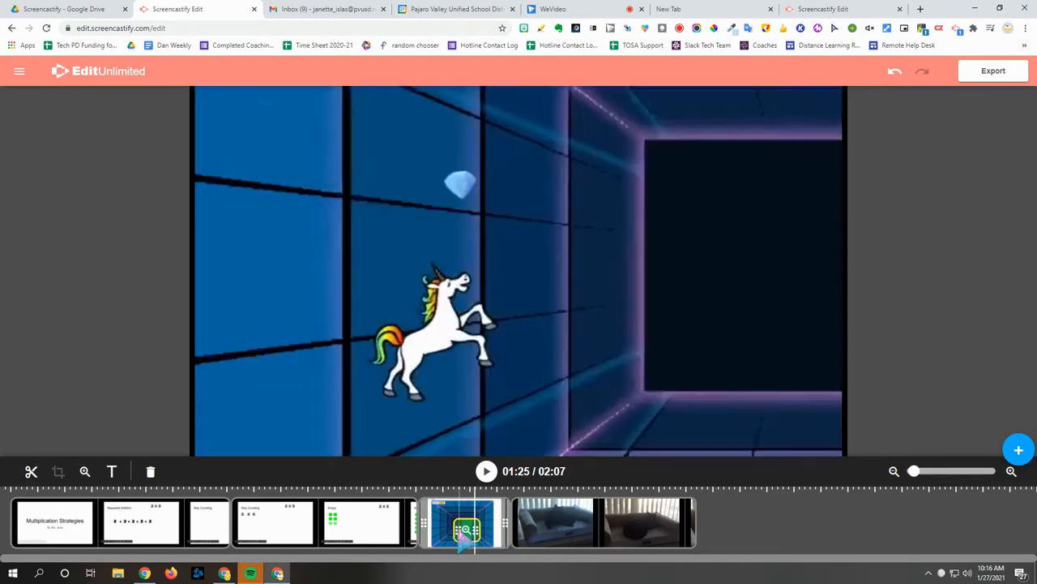
pyautogui.click(463, 542)
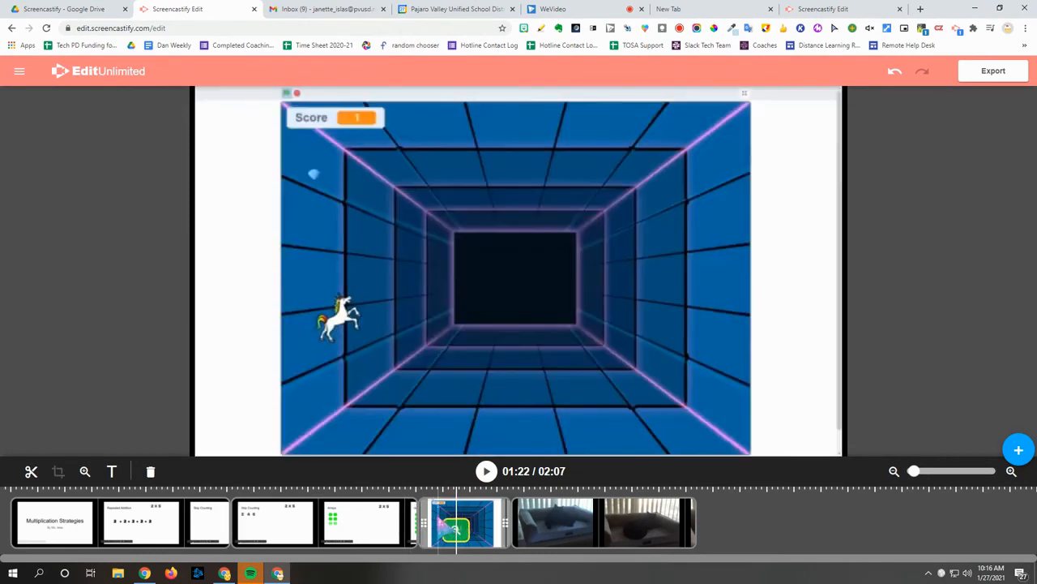
# Play the game clip from 01:19 through the zoom to check its timing.
pyautogui.click(438, 534)
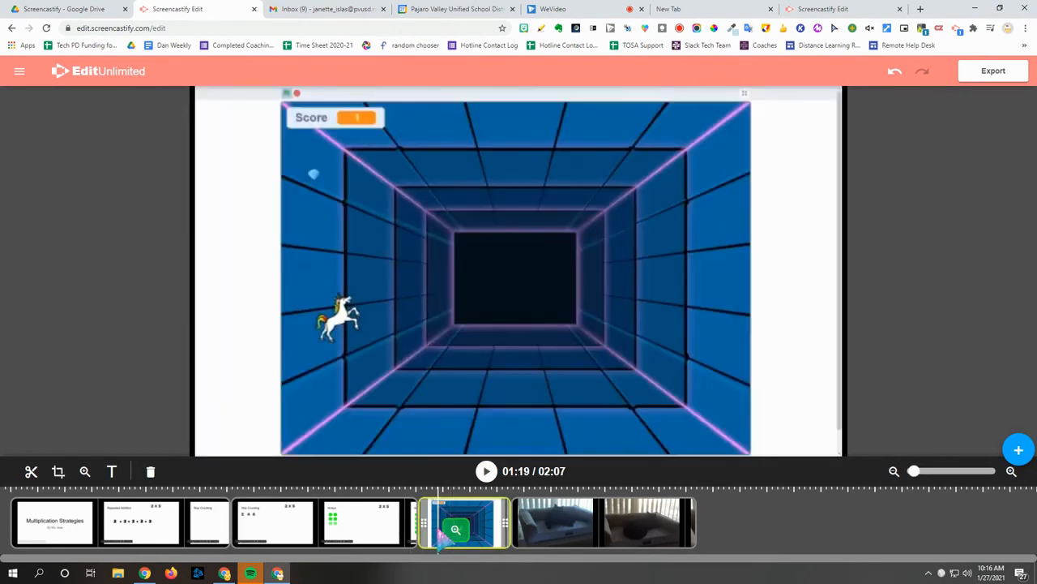
pyautogui.press('space')
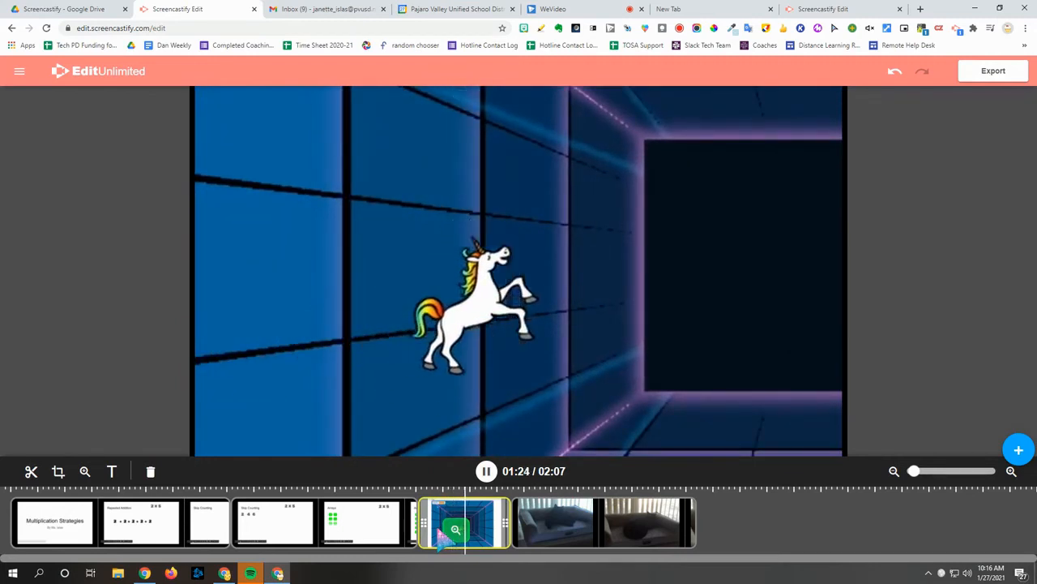
pyautogui.press('space')
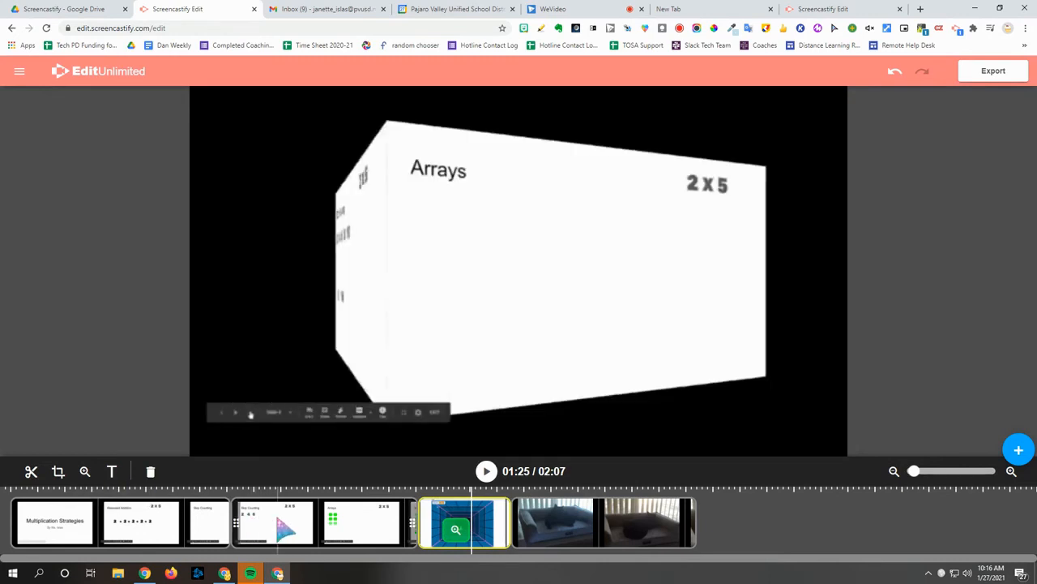
# Add the text overlay "Skip Counting" at 00:43 in the second clip and make it bold.
pyautogui.click(248, 523)
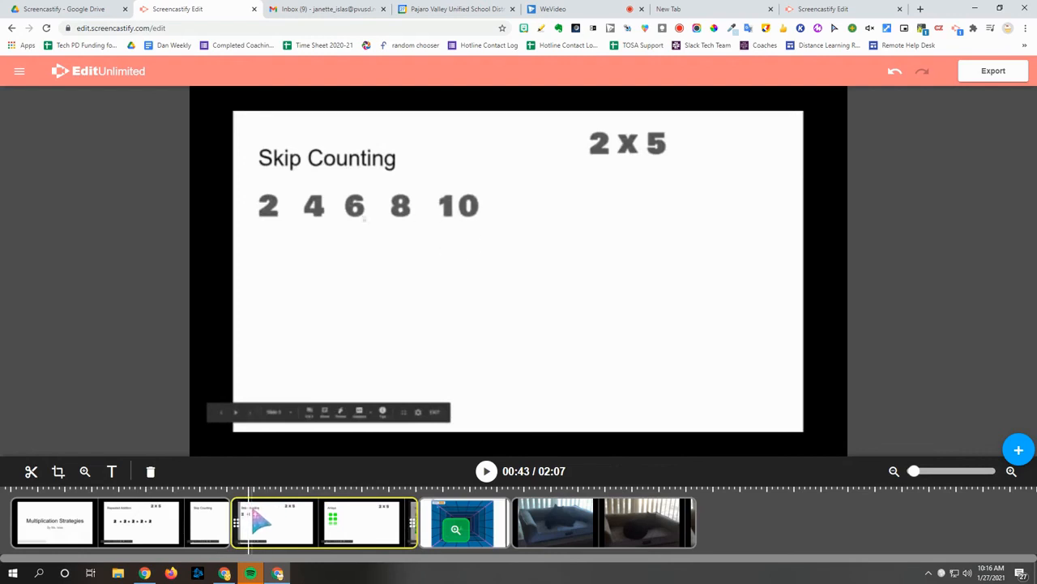
pyautogui.click(113, 473)
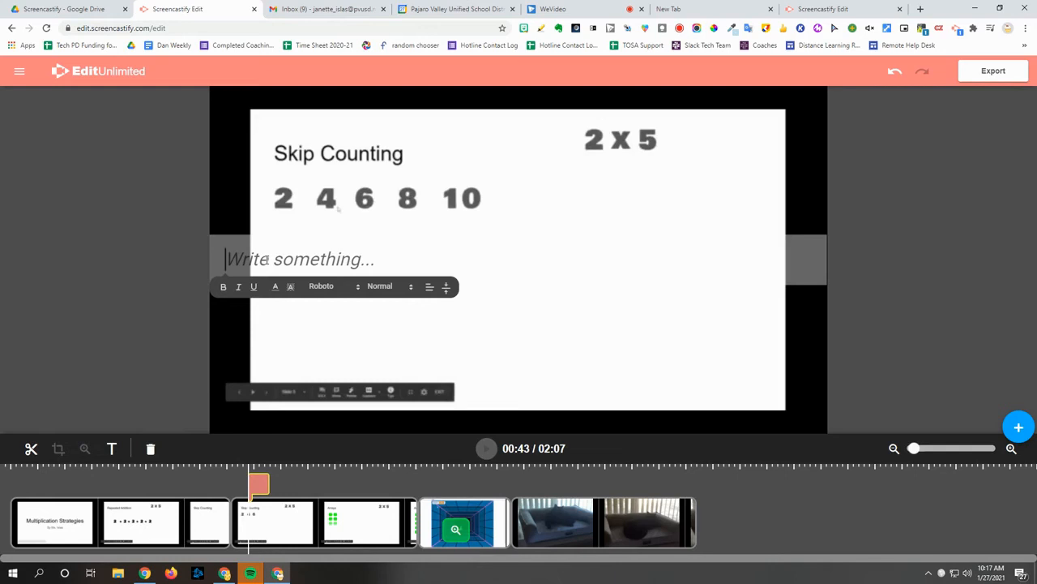
pyautogui.write('Skip Counting')
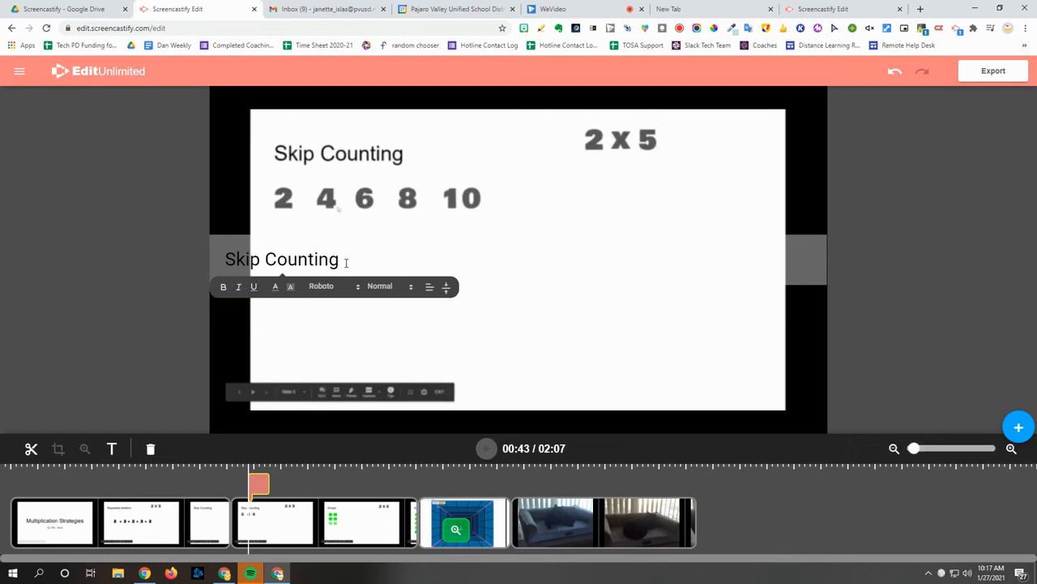
pyautogui.moveTo(346, 263); pyautogui.dragTo(244, 258)
pyautogui.click(222, 286)
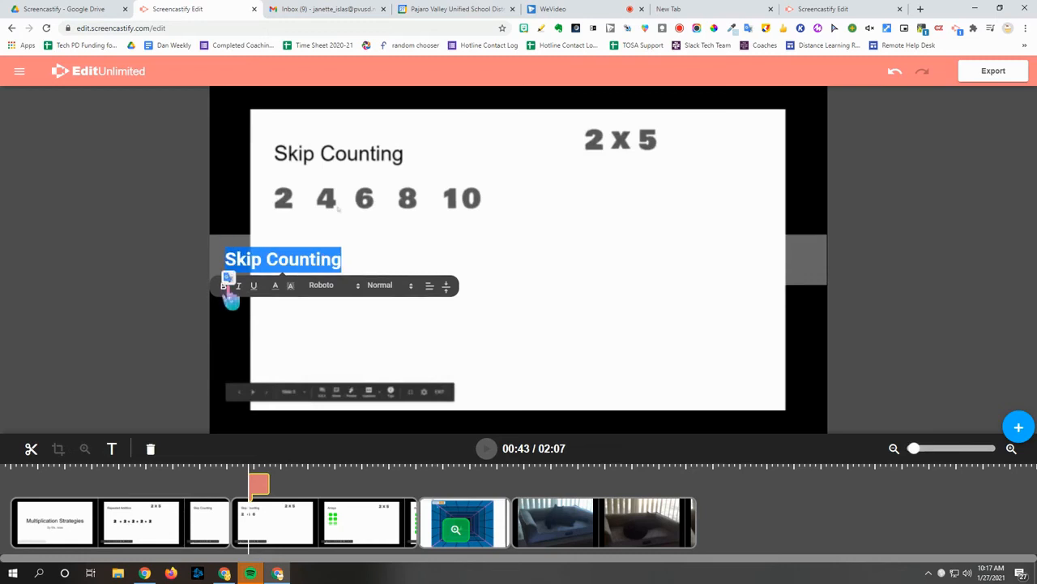
# Try italics on the "Skip Counting" overlay, remove them again, and set the text color to magenta.
pyautogui.click(238, 286)
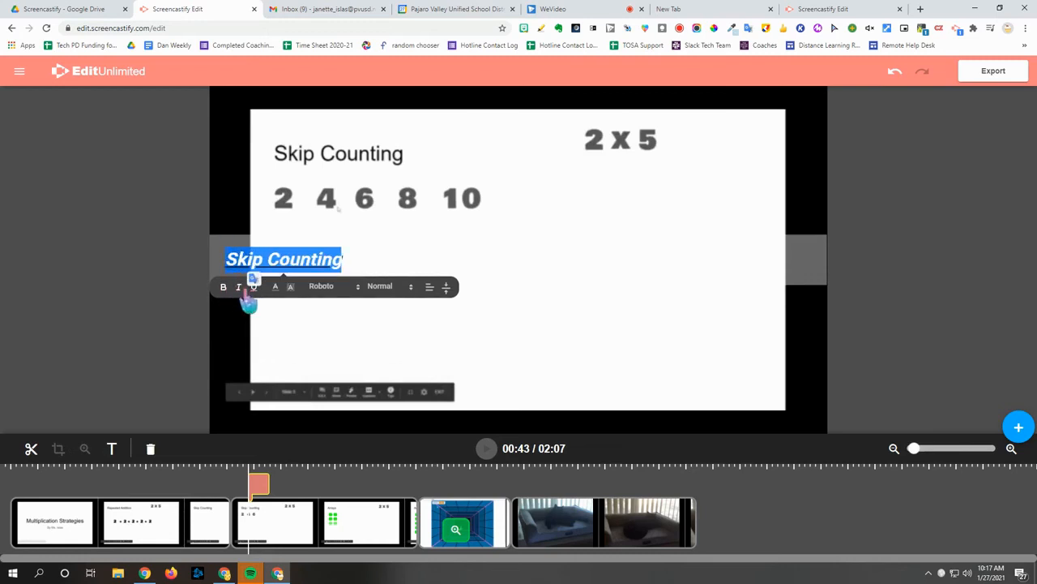
pyautogui.click(238, 286)
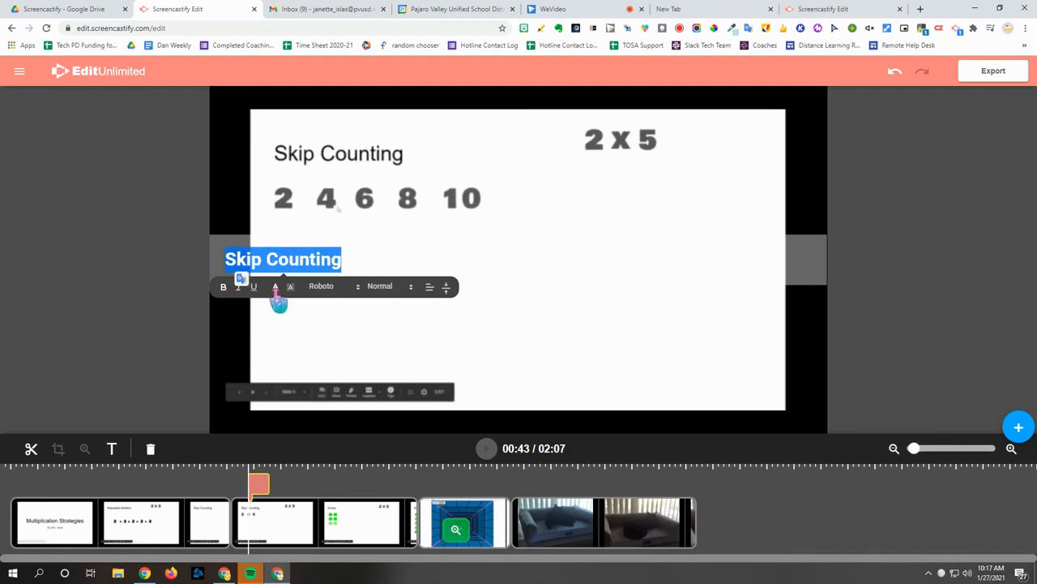
pyautogui.click(349, 260)
pyautogui.moveTo(345, 257); pyautogui.dragTo(219, 258)
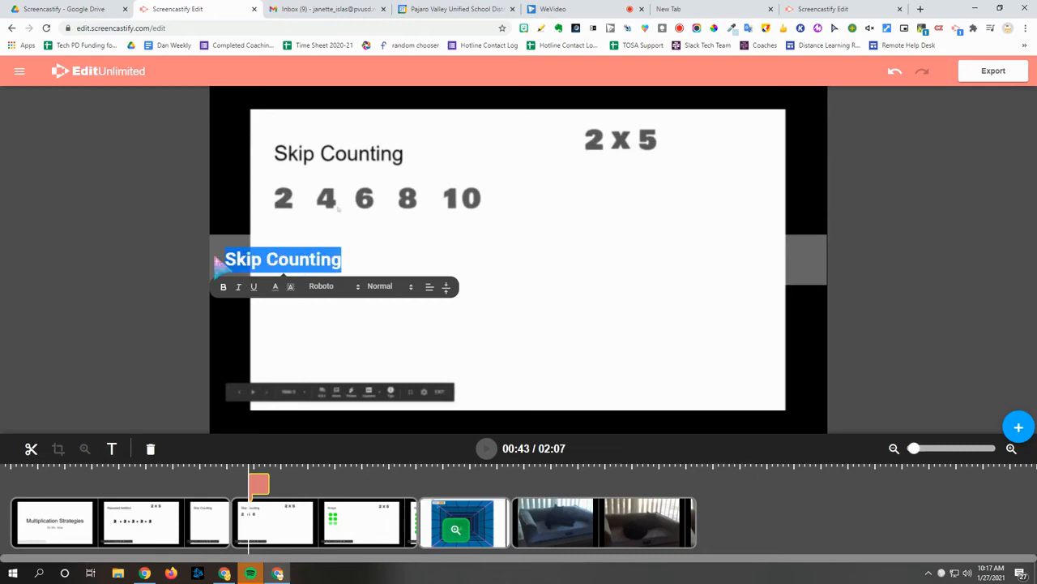
pyautogui.click(276, 287)
pyautogui.click(380, 259)
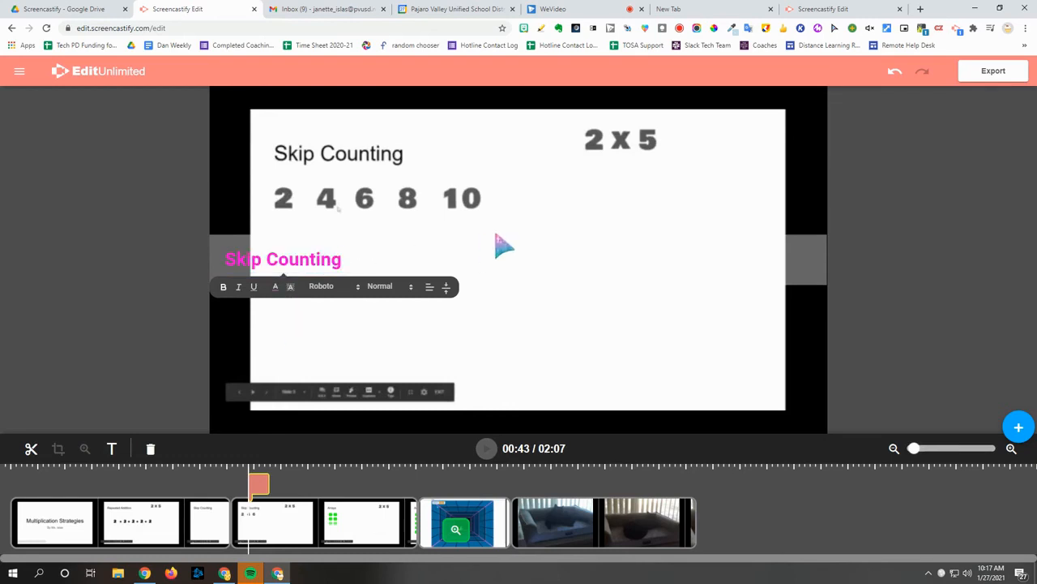
# Set a light blue background color behind the "Skip Counting" overlay text.
pyautogui.moveTo(354, 262); pyautogui.dragTo(219, 261)
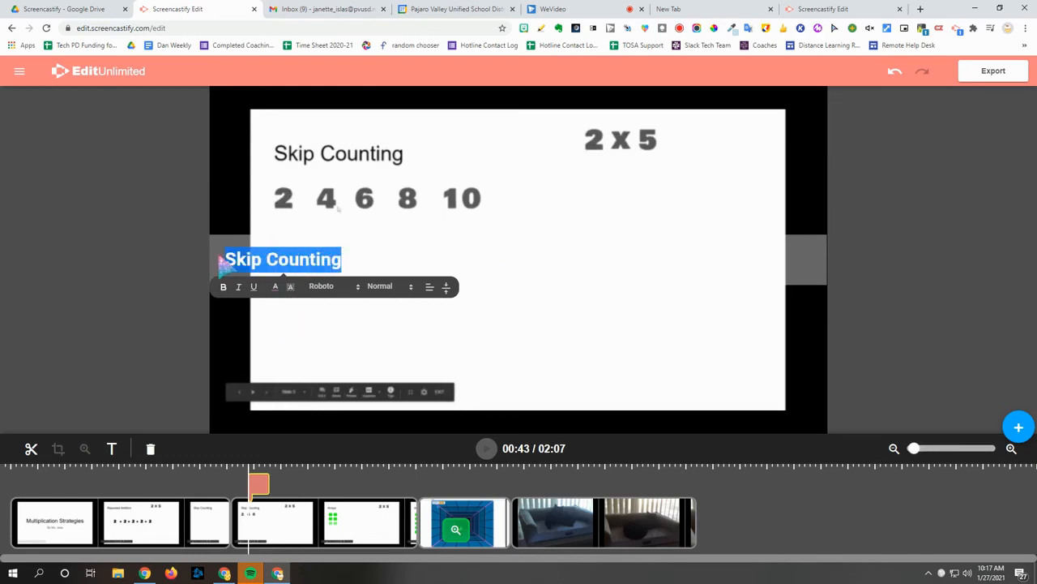
pyautogui.click(291, 288)
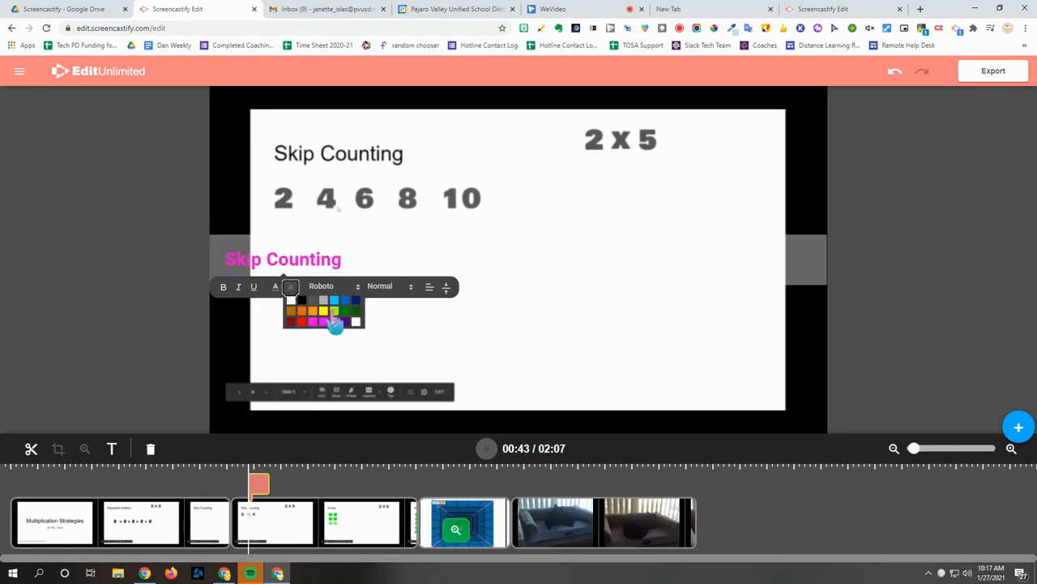
pyautogui.click(334, 300)
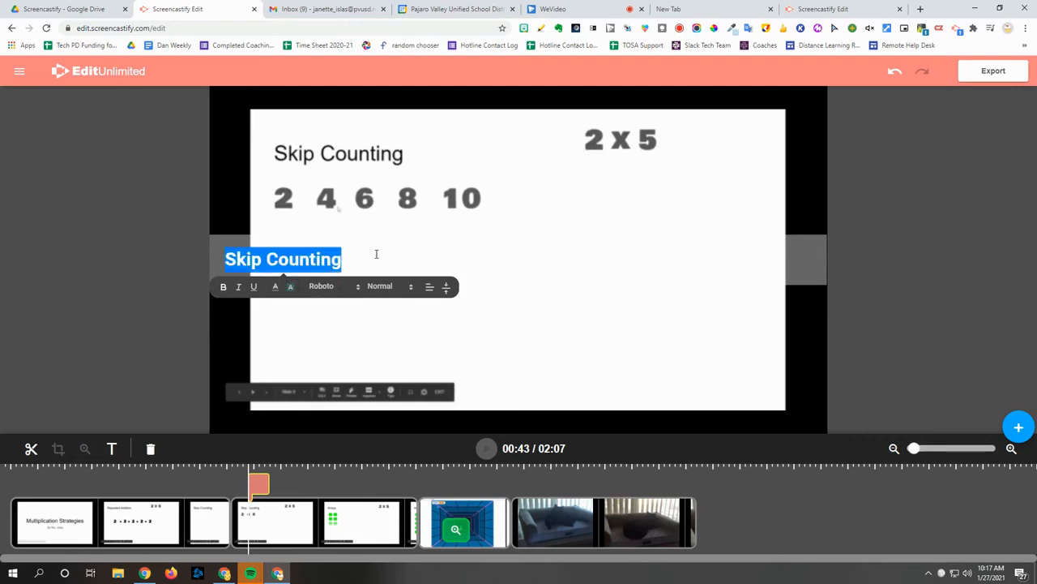
pyautogui.click(377, 253)
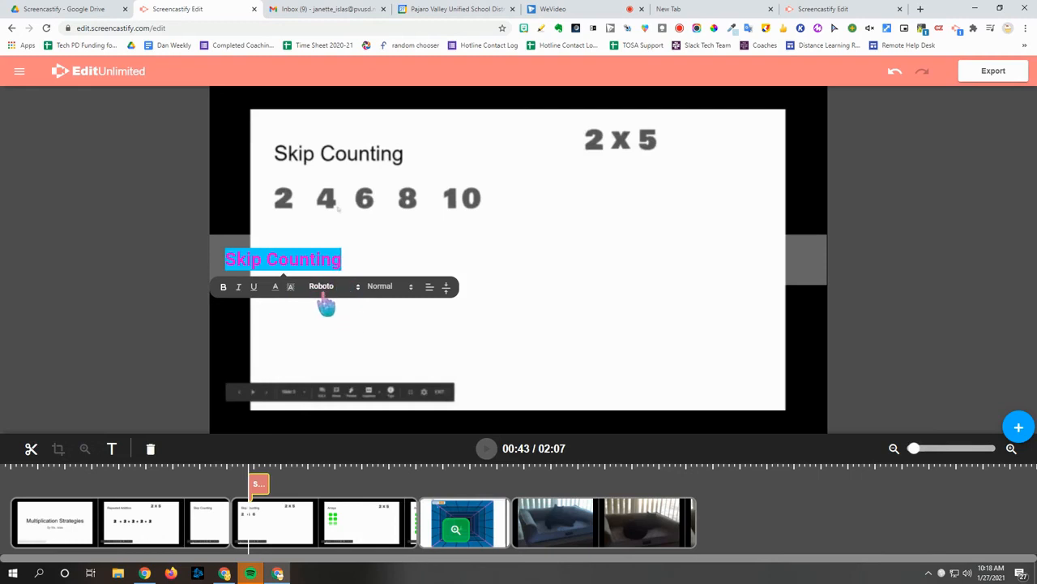
# Change the "Skip Counting" overlay's font to Indie Flower and its text size to Huge.
pyautogui.moveTo(347, 259); pyautogui.dragTo(227, 261)
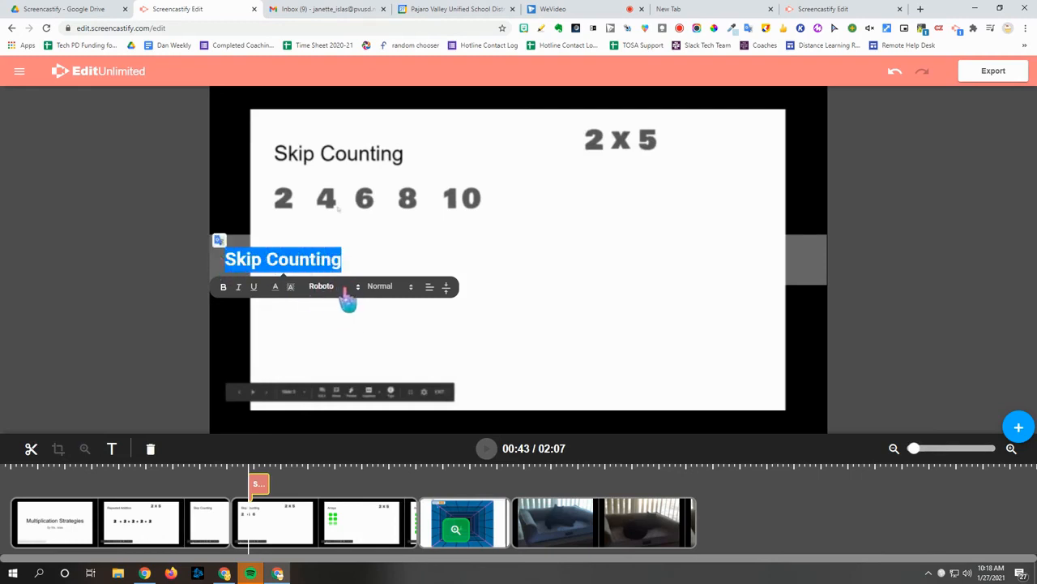
pyautogui.click(344, 290)
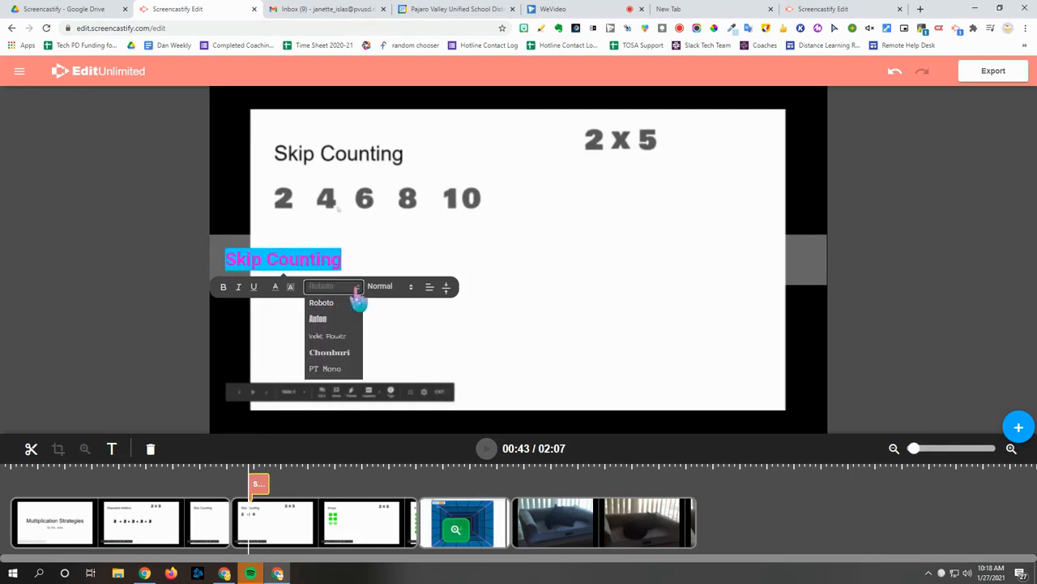
pyautogui.click(329, 335)
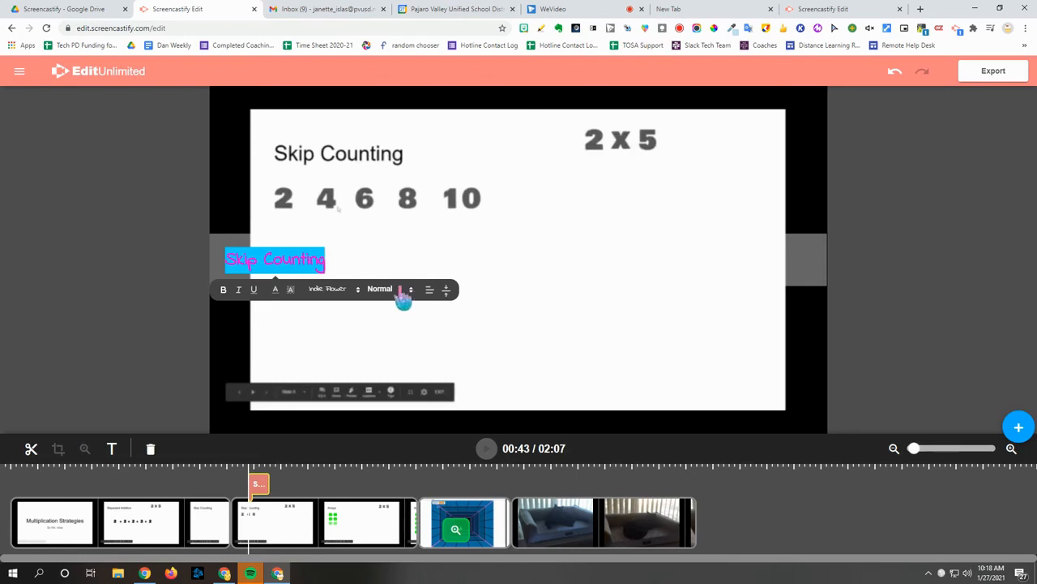
pyautogui.moveTo(329, 258); pyautogui.dragTo(221, 257)
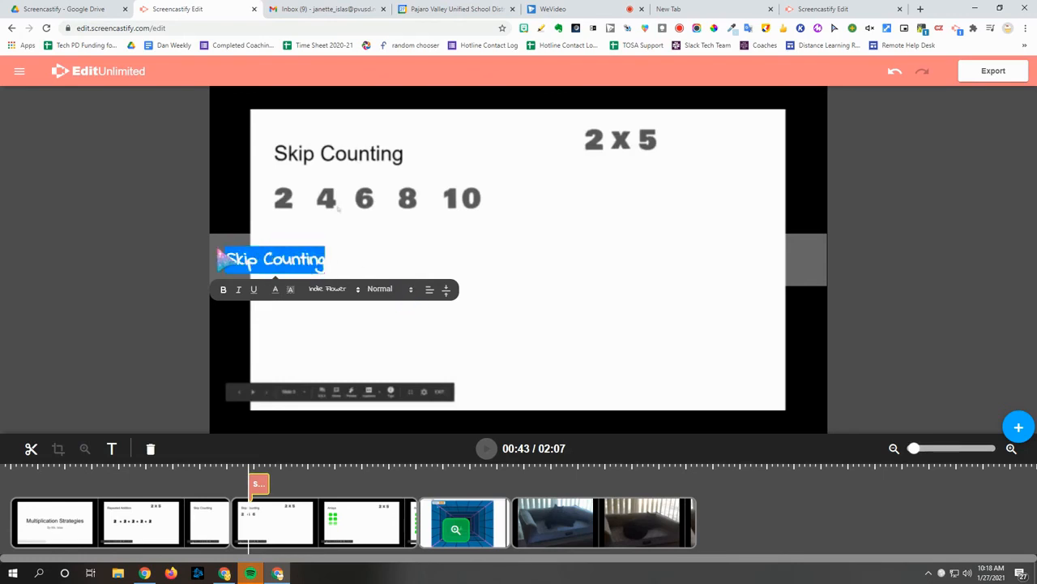
pyautogui.click(412, 292)
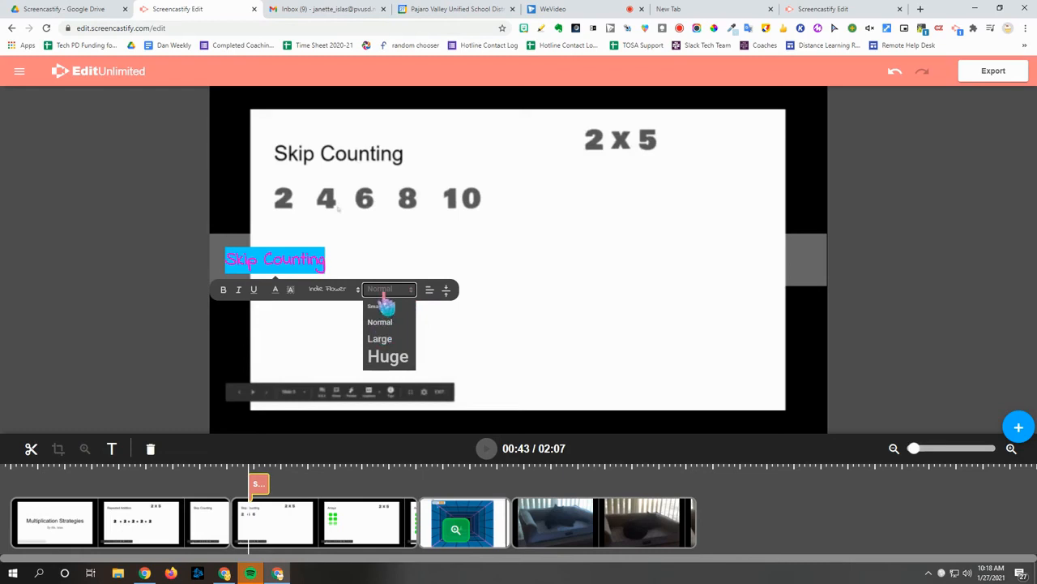
pyautogui.click(389, 364)
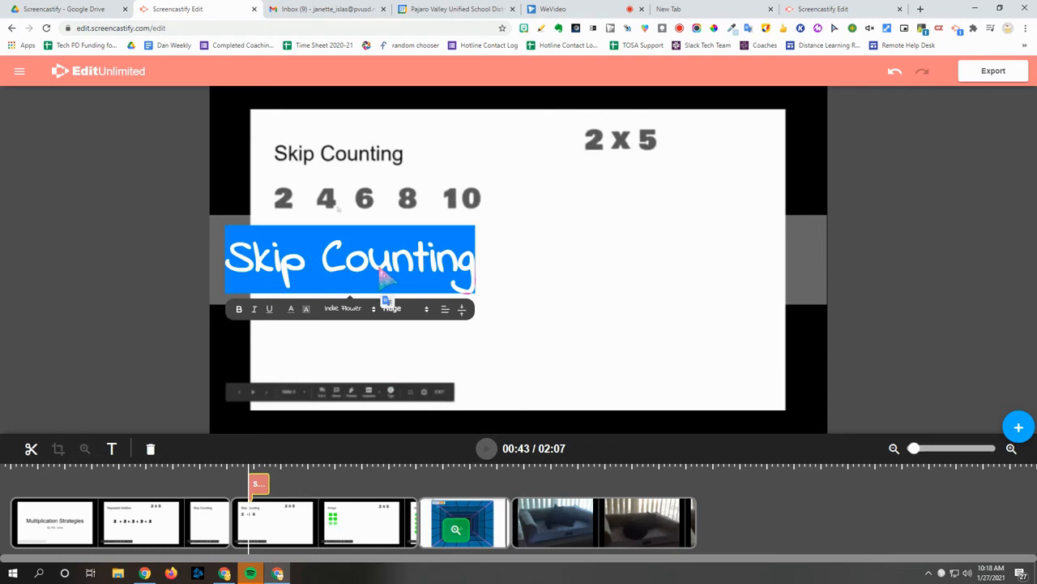
pyautogui.click(495, 338)
pyautogui.click(311, 256)
pyautogui.moveTo(312, 256); pyautogui.dragTo(402, 253)
pyautogui.click(540, 309)
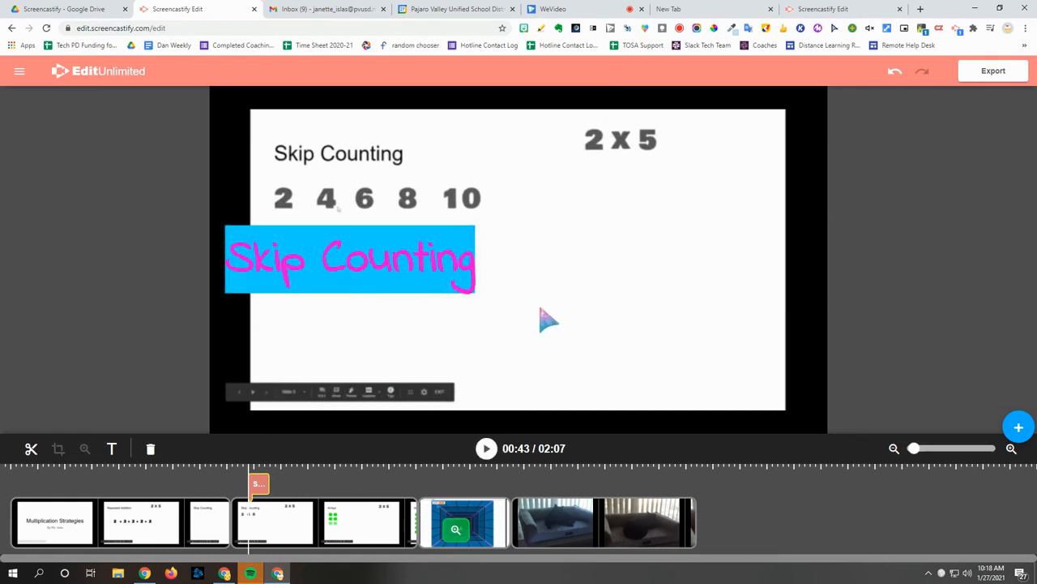
# Center the "Skip Counting" overlay text horizontally in the video frame.
pyautogui.click(393, 263)
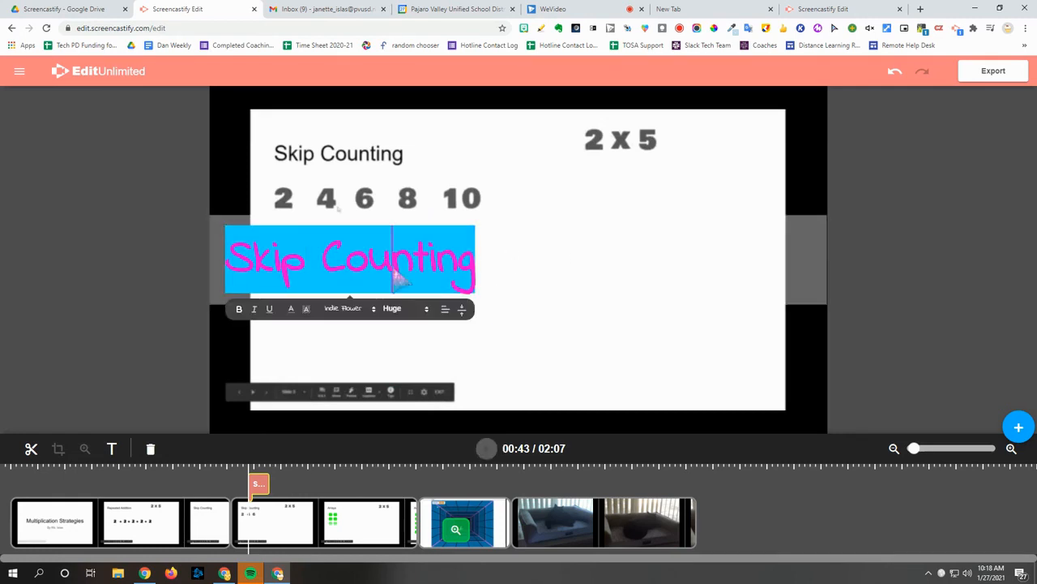
pyautogui.click(445, 312)
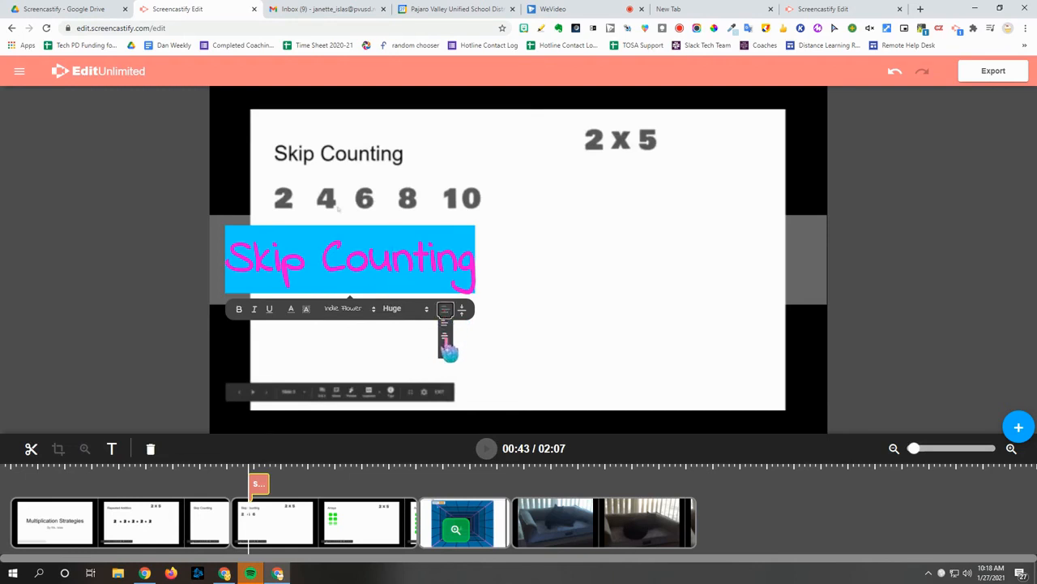
pyautogui.click(445, 340)
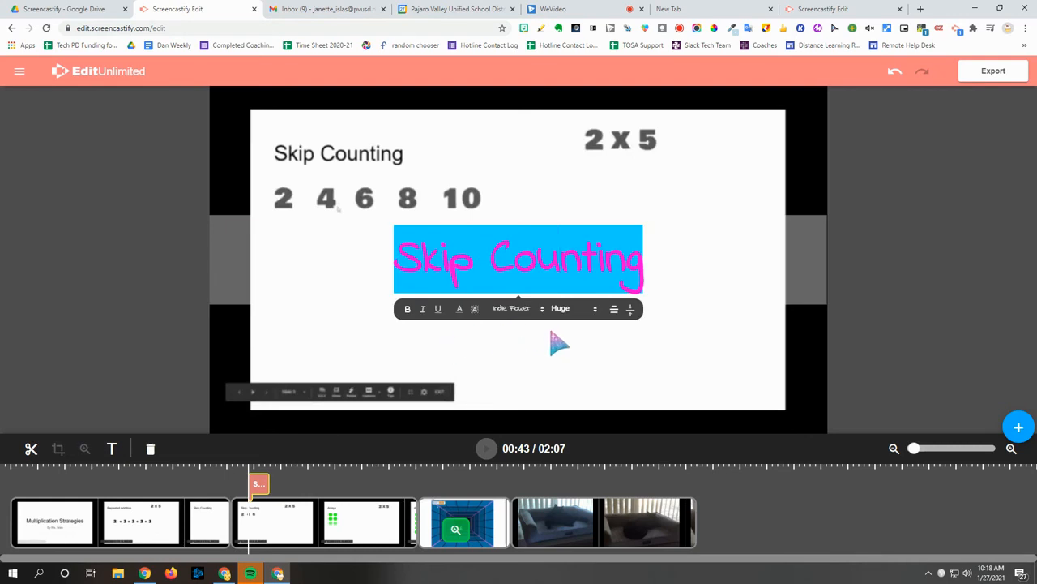
# Try aligning the overlay to the top of the frame, settle on bottom alignment, and move the playhead to 00:49.
pyautogui.click(631, 313)
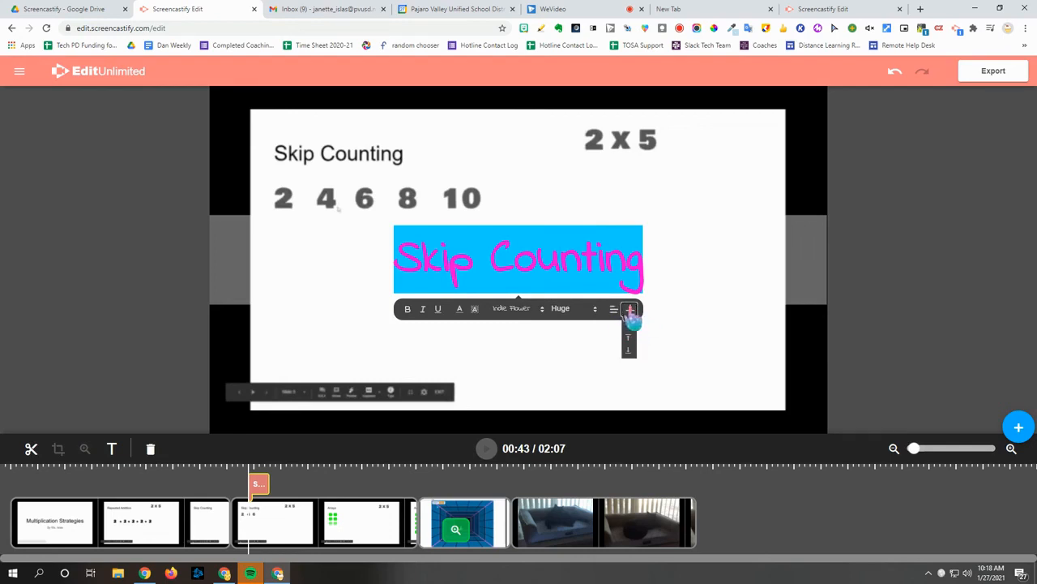
pyautogui.click(629, 338)
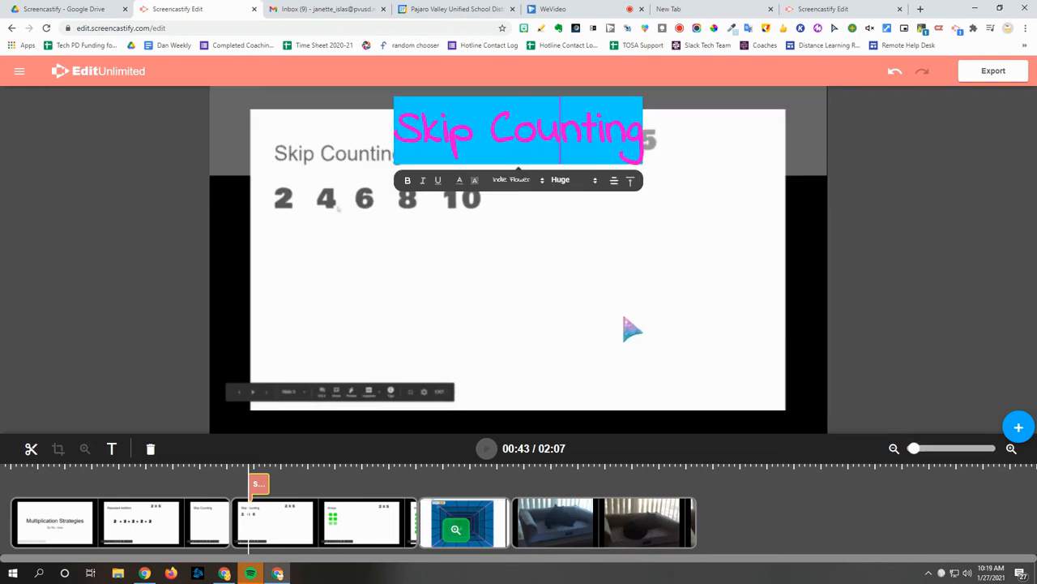
pyautogui.click(630, 180)
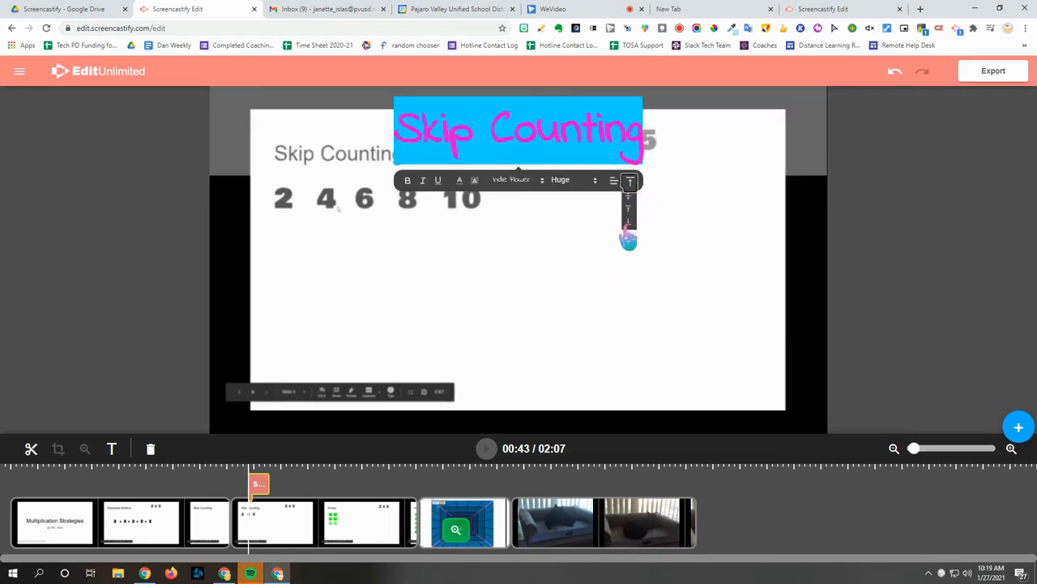
pyautogui.click(628, 227)
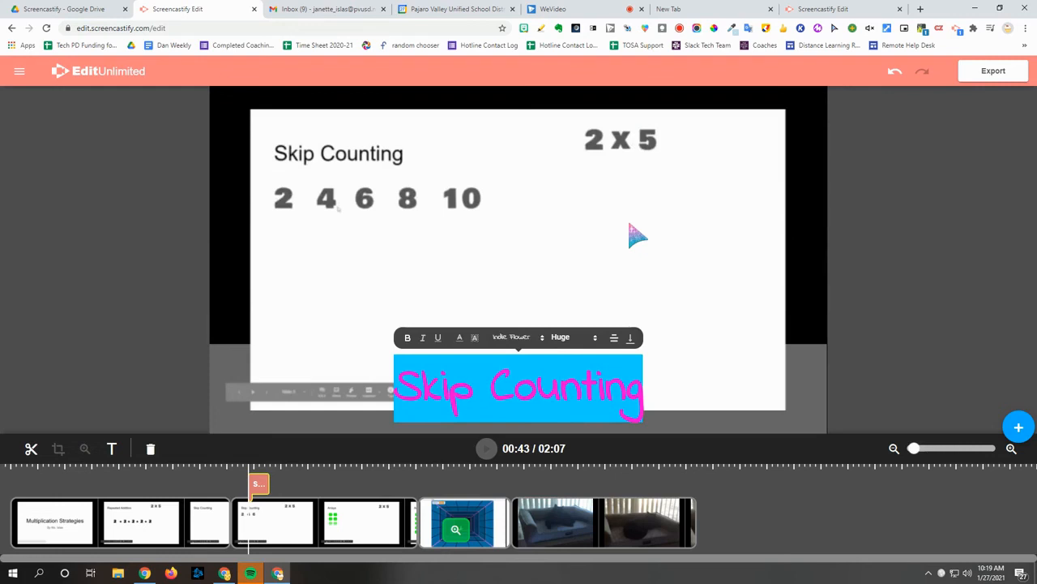
pyautogui.click(677, 295)
pyautogui.click(277, 480)
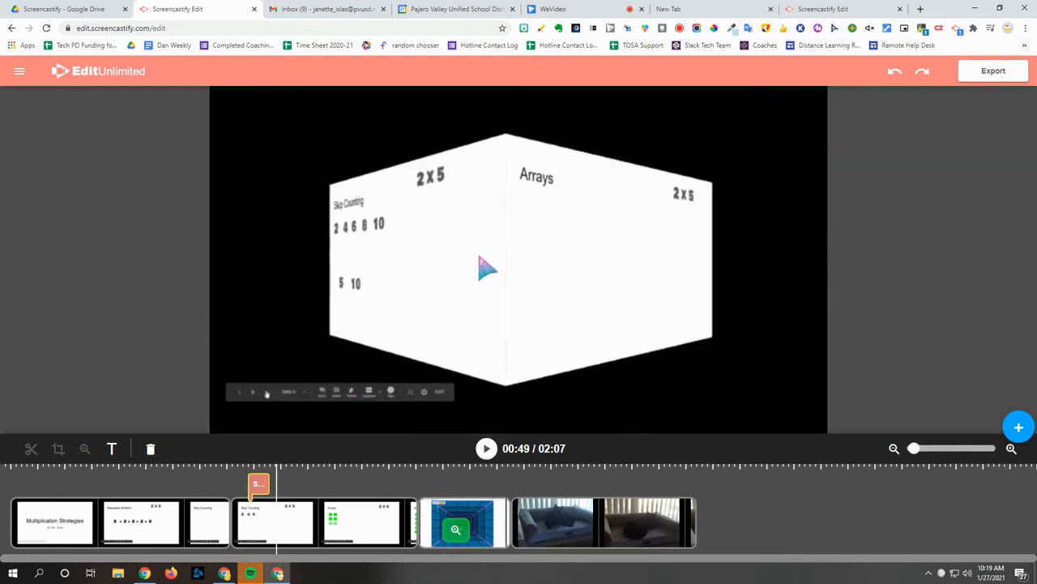